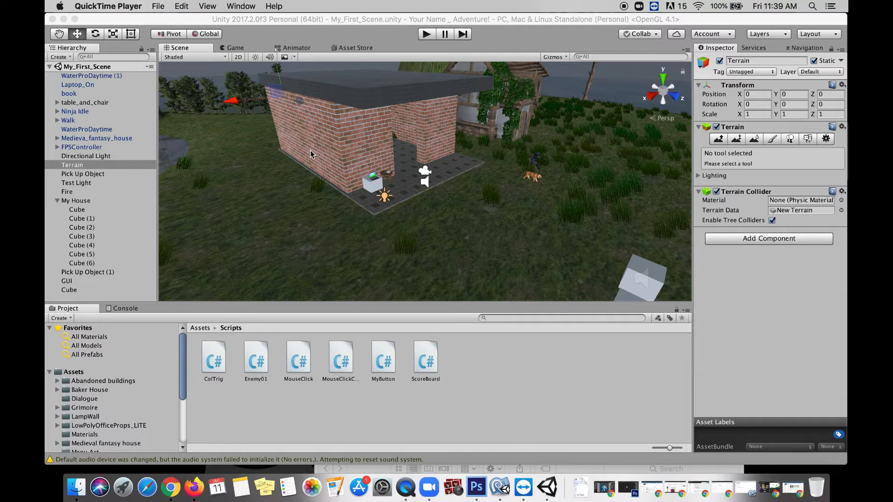
# Step: Create a new, empty scene in the project
pyautogui.click(164, 6)
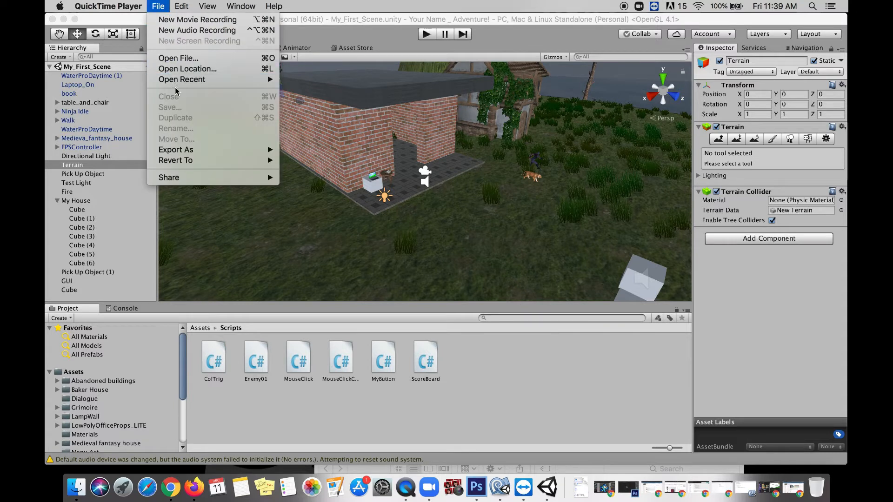
pyautogui.click(337, 28)
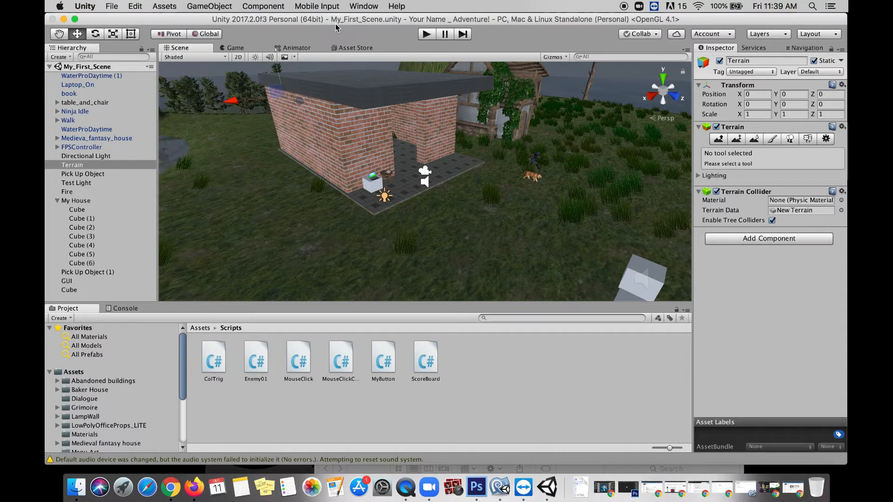
pyautogui.click(112, 7)
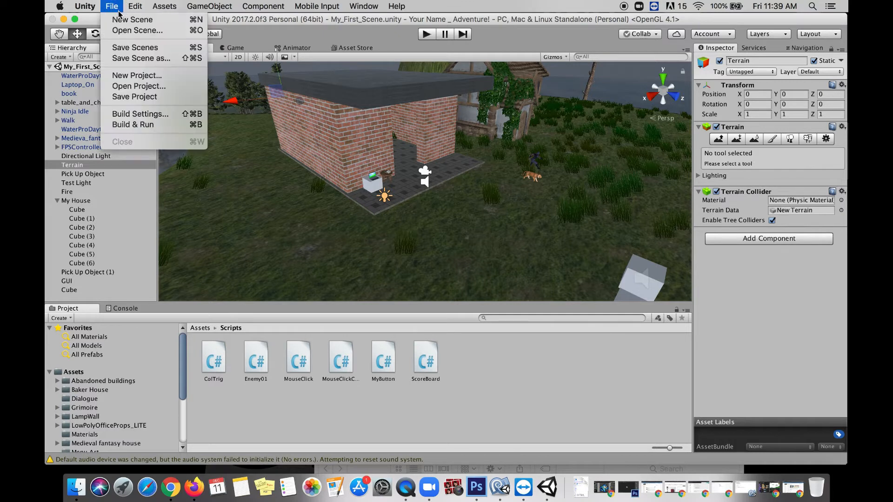
pyautogui.click(127, 20)
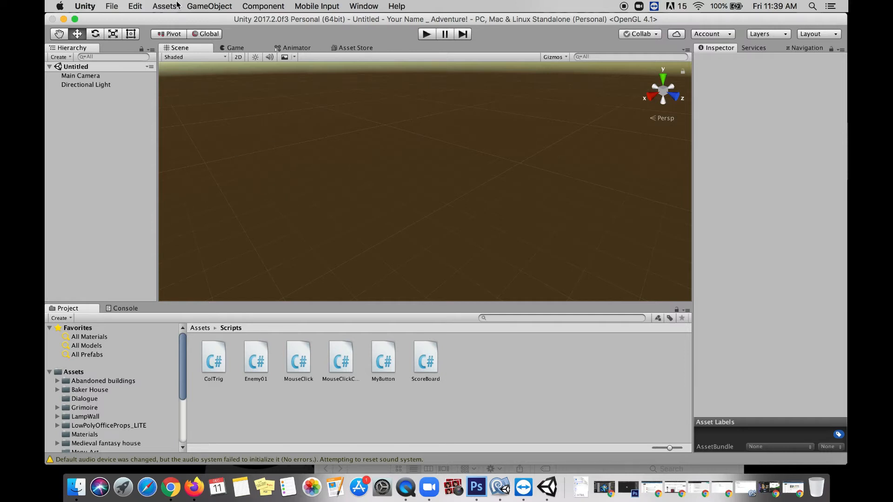
# Step: Add a 3D Terrain object to the new scene
pyautogui.click(207, 6)
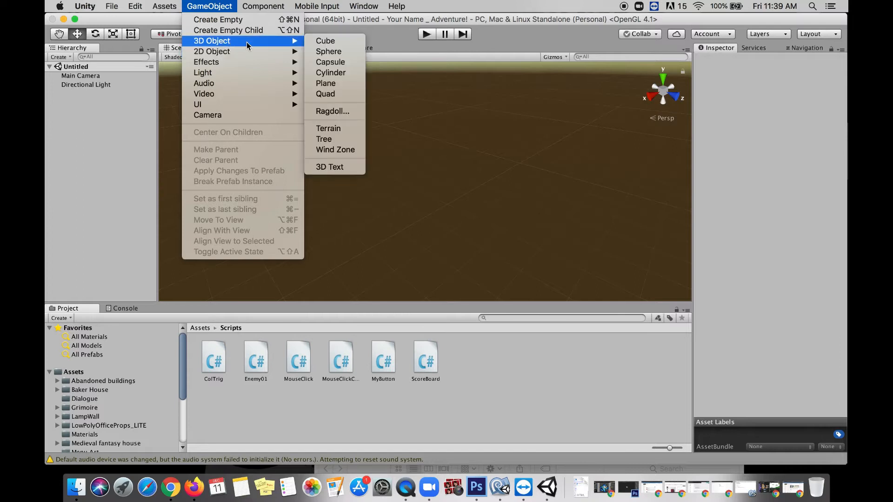
pyautogui.moveTo(293, 45)
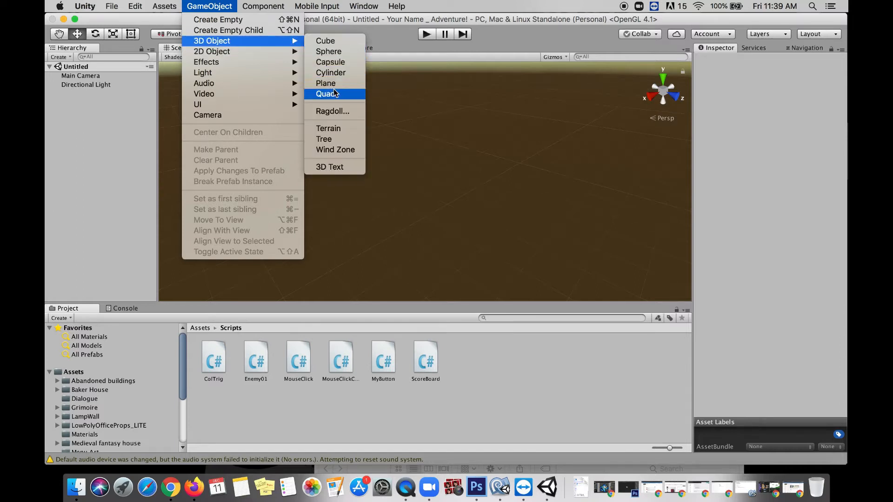
pyautogui.click(341, 131)
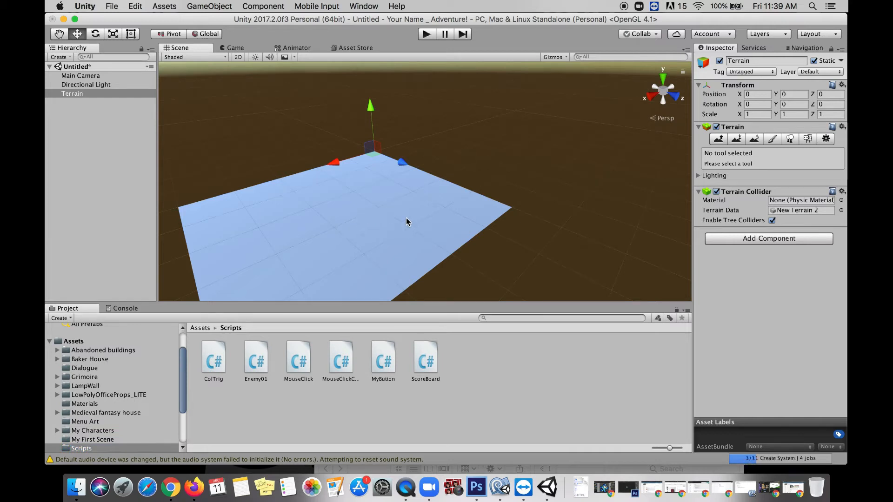
# Step: Add a sand-coloured tiling texture to the terrain as its first paint texture, covering the whole ground
pyautogui.click(772, 140)
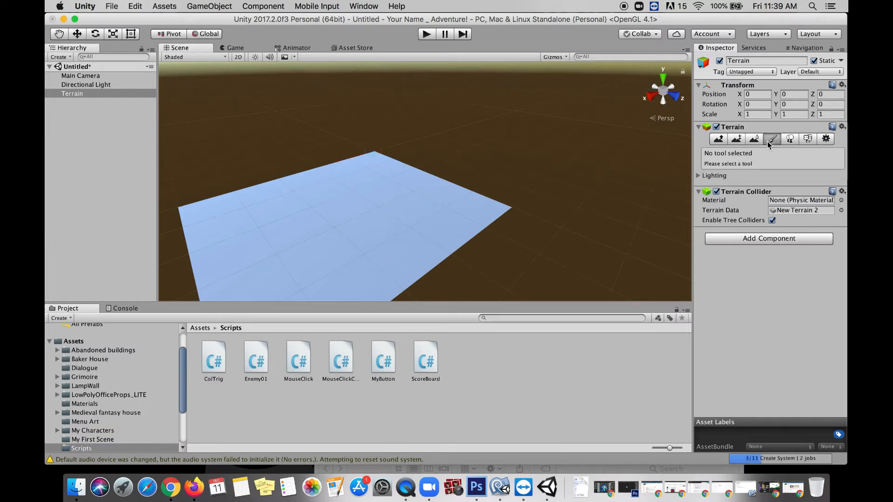
pyautogui.click(809, 275)
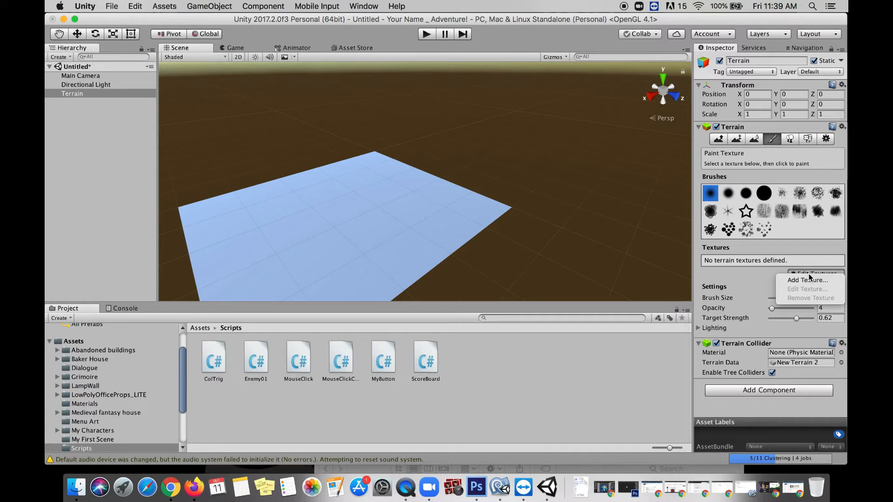
pyautogui.click(807, 282)
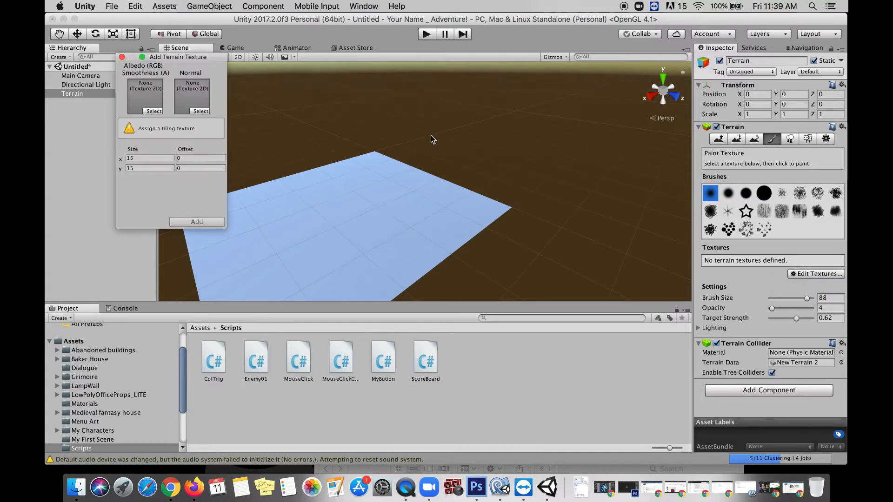
pyautogui.click(158, 111)
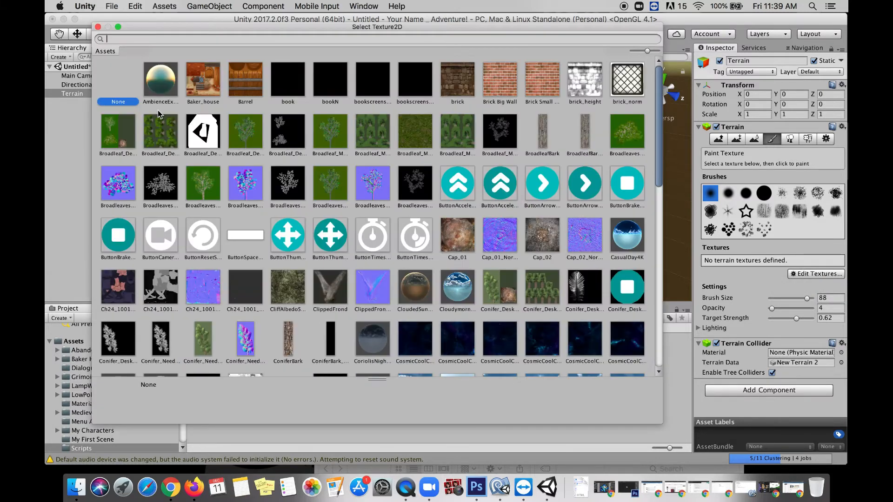
pyautogui.scroll(-3, 303, 204)
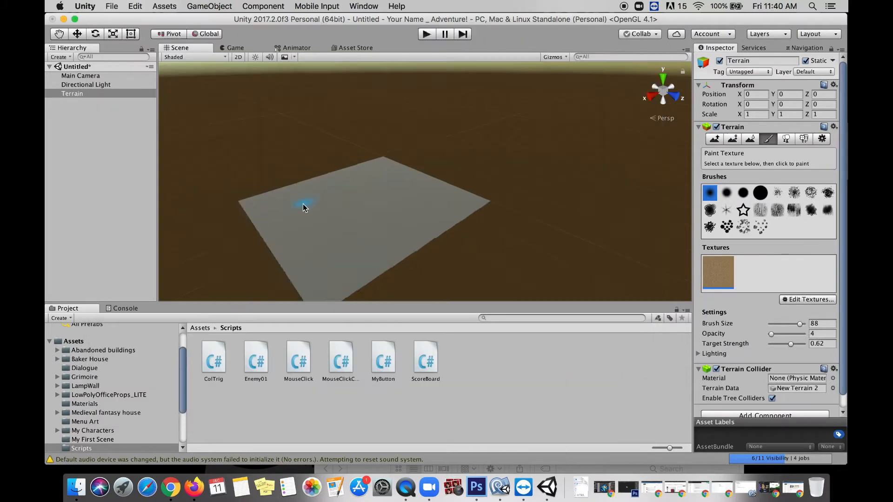
# Step: Scale the WaterProDaytime object up uniformly until it extends beyond the edges of the terrain
pyautogui.scroll(8, 303, 204)
pyautogui.scroll(-4, 302, 203)
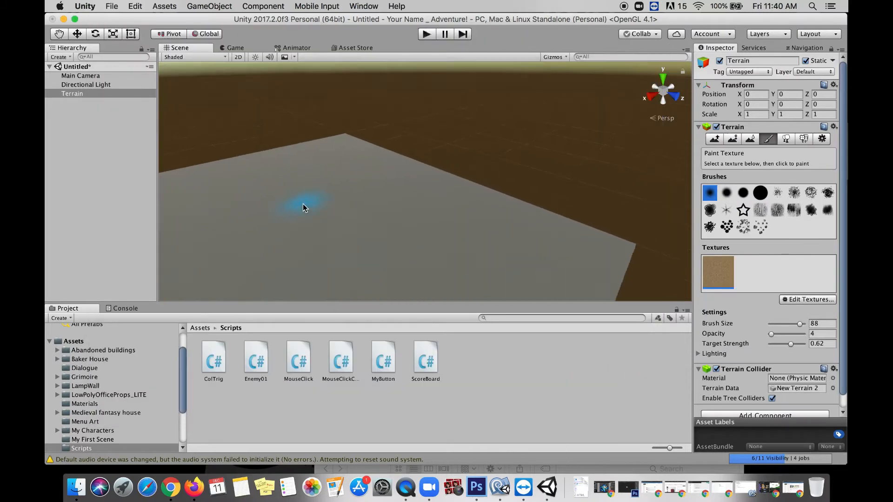
pyautogui.scroll(4, 303, 203)
pyautogui.scroll(1, 303, 204)
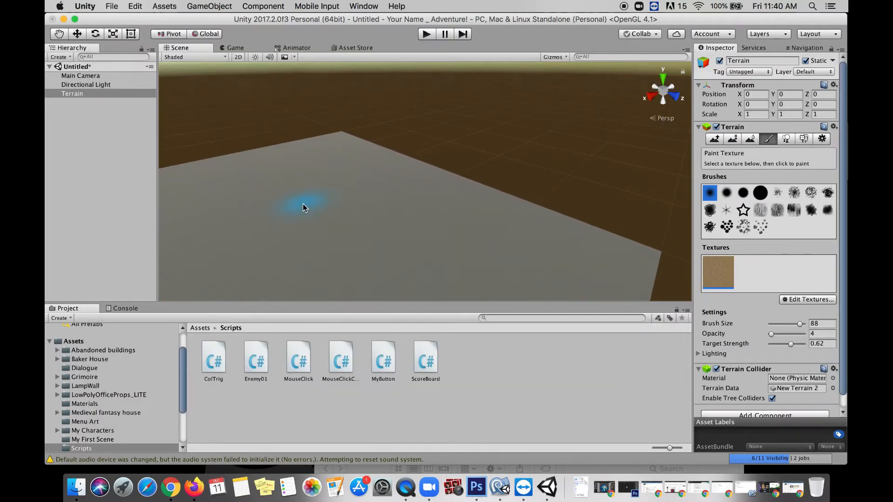
pyautogui.scroll(-3, 303, 204)
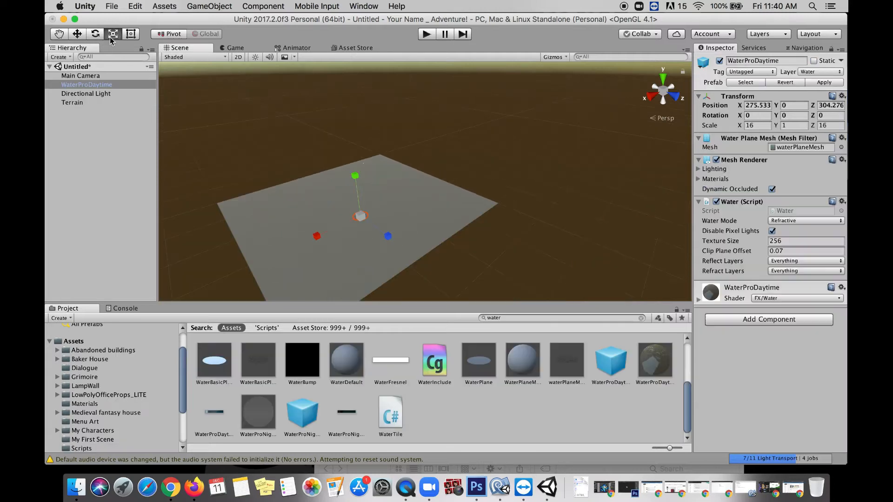
pyautogui.moveTo(361, 215); pyautogui.dragTo(799, 3)
pyautogui.press('w')
# Step: Sculpt a cluster of hills across the middle of the terrain, above the water, with the Raise / Lower Terrain brush
pyautogui.click(482, 115)
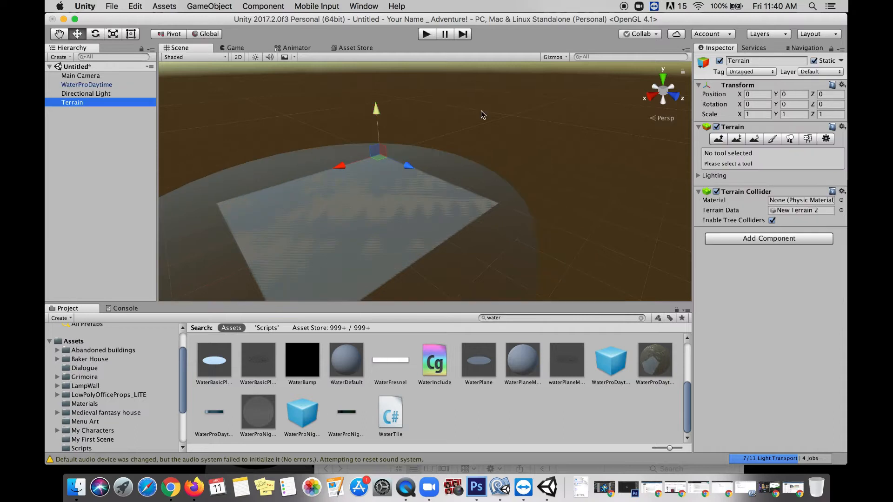
pyautogui.click(720, 140)
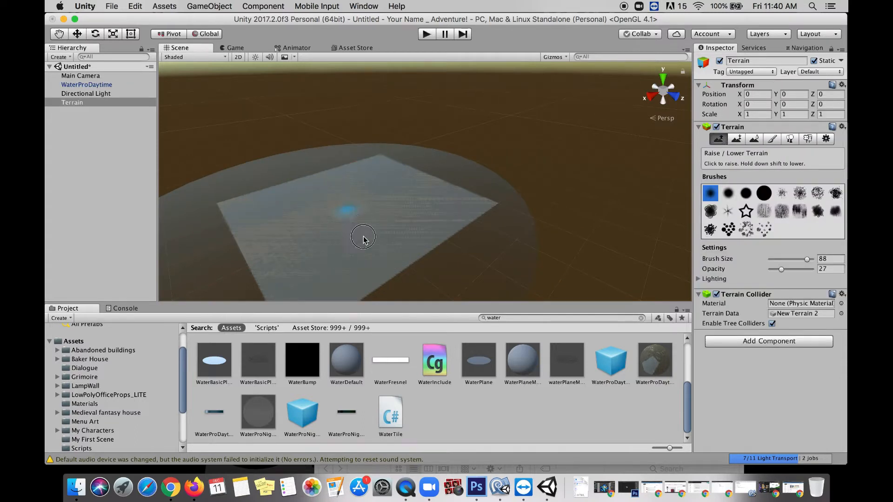
pyautogui.click(362, 219)
pyautogui.moveTo(379, 201)
pyautogui.mouseDown()
pyautogui.moveTo(389, 193)
pyautogui.moveTo(329, 195)
pyautogui.moveTo(293, 217)
pyautogui.moveTo(329, 199)
pyautogui.moveTo(309, 231)
pyautogui.moveTo(345, 190)
pyautogui.moveTo(277, 239)
pyautogui.moveTo(310, 197)
pyautogui.mouseUp()
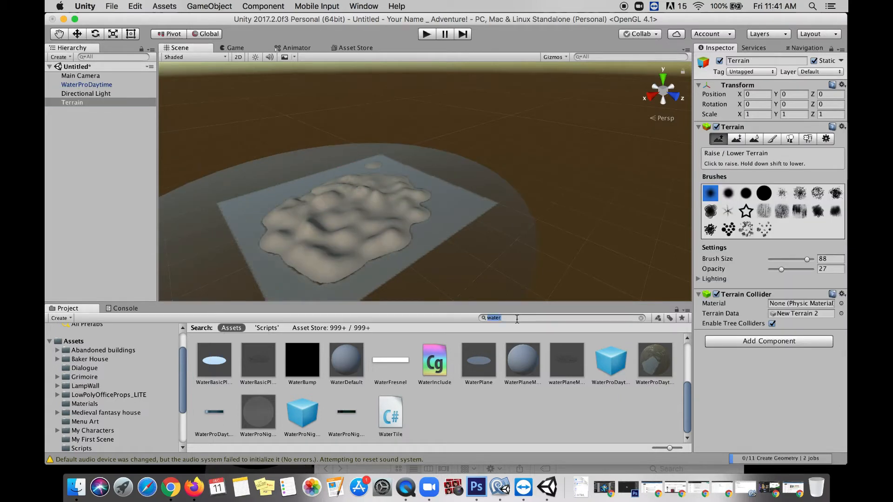
# Step: Add the Palm_Desktop prefab to the terrain's placeable trees
pyautogui.click(790, 138)
pyautogui.click(790, 209)
pyautogui.click(791, 215)
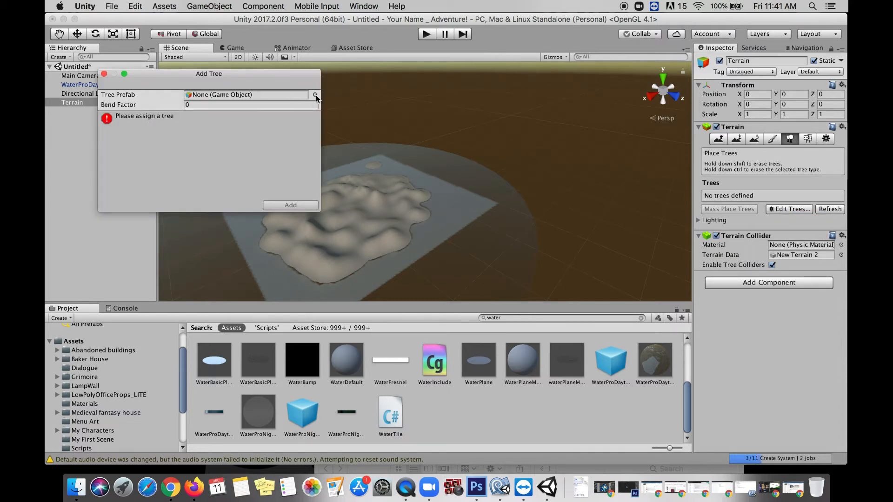
pyautogui.click(315, 95)
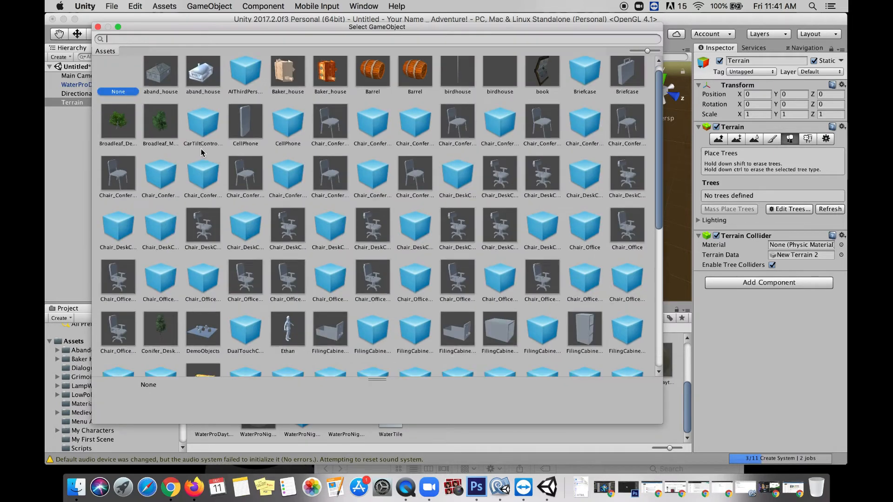
pyautogui.scroll(-10, 196, 150)
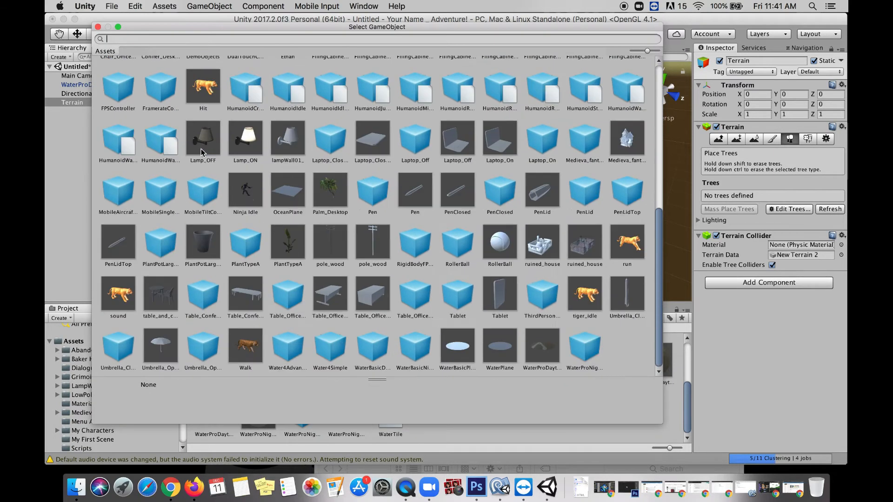
pyautogui.doubleClick(333, 203)
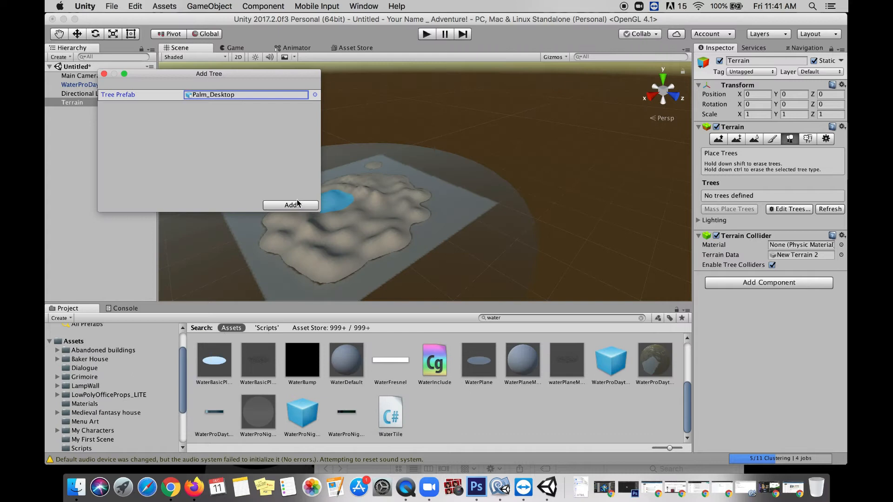
pyautogui.click(295, 206)
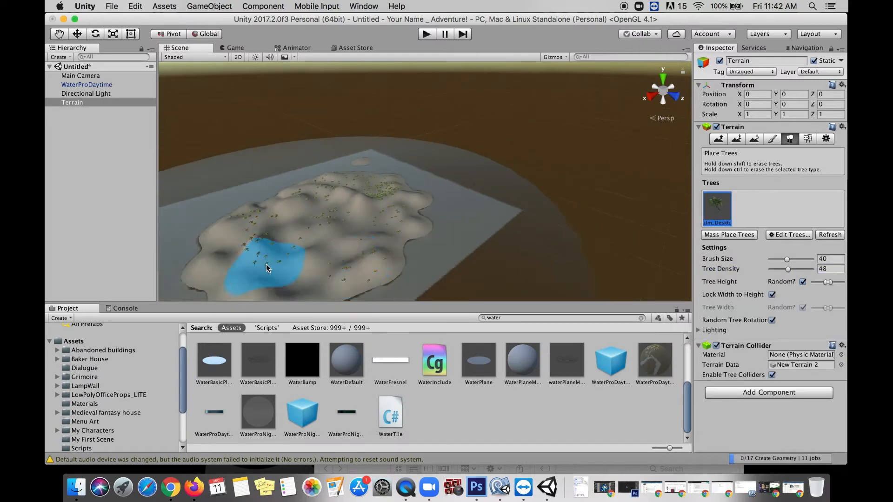
# Step: Search the project assets for "sk" to apply the UnearthlyRed sky, and open the Directional Light's color for editing
pyautogui.click(520, 319)
pyautogui.write('sk')
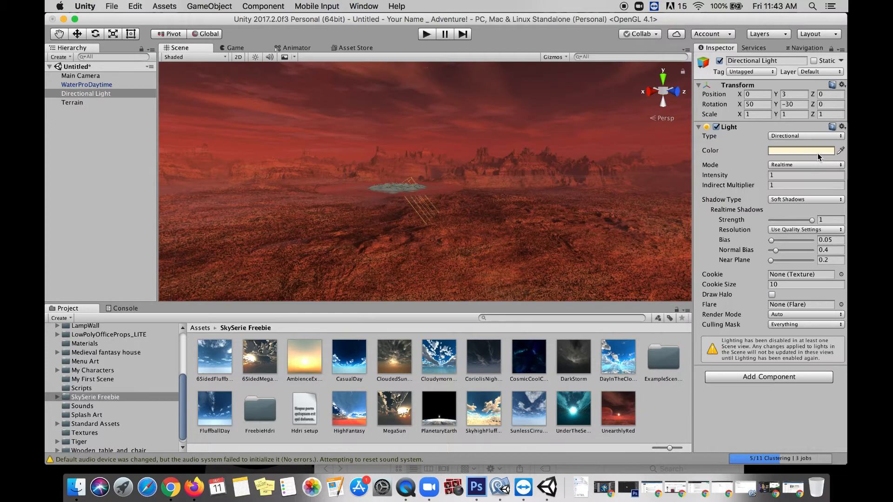
pyautogui.click(818, 152)
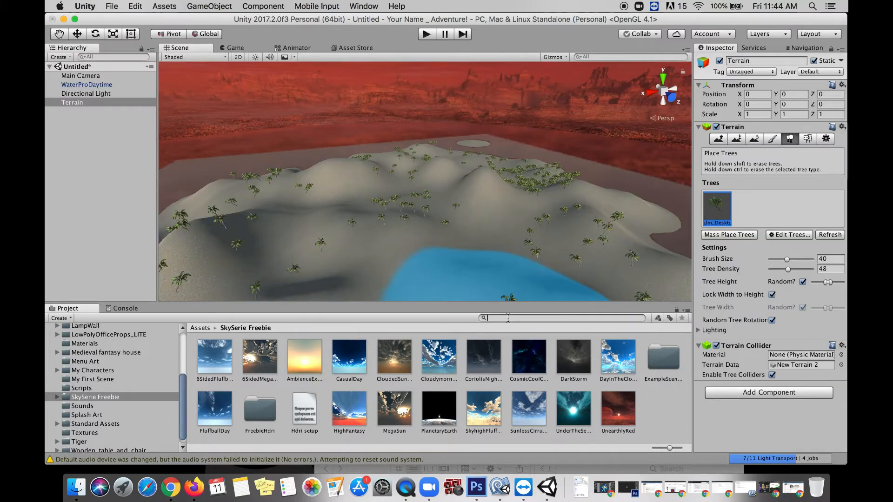
# Step: Search the project assets for "fps" and place the FPSController prefab on the sandy ground between the hills
pyautogui.write('fps')
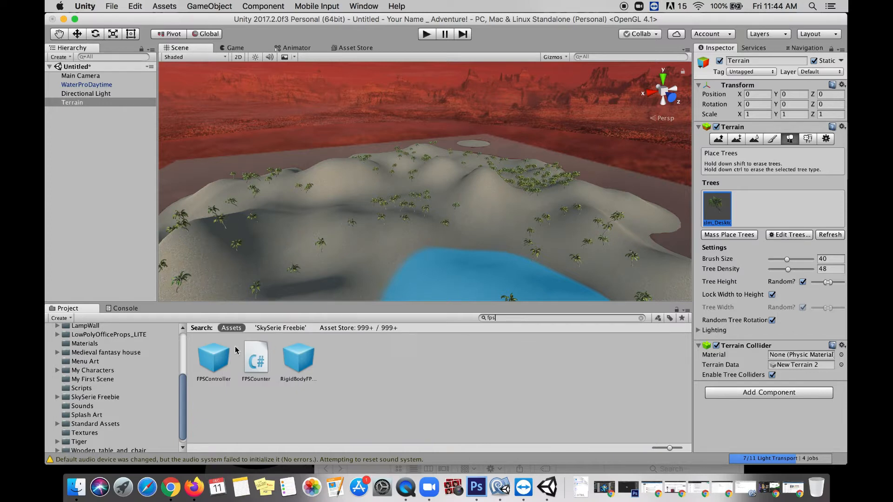
pyautogui.moveTo(214, 355); pyautogui.dragTo(379, 273)
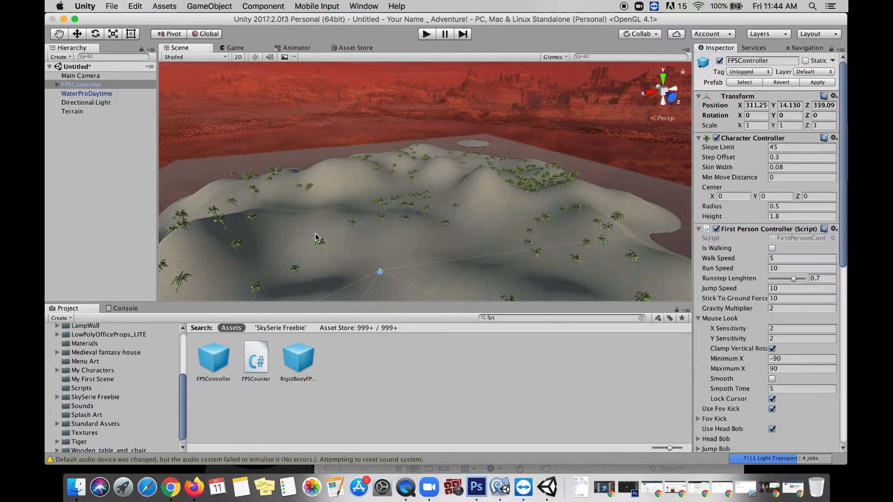
# Step: Frame the FPSController and raise it above the ground to a Y position of 15.26
pyautogui.doubleClick(91, 87)
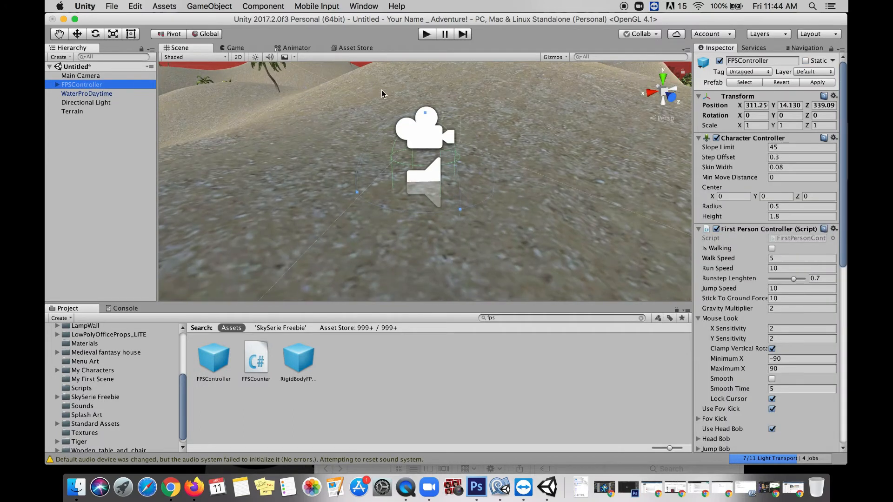
pyautogui.click(77, 34)
pyautogui.scroll(-5, 387, 109)
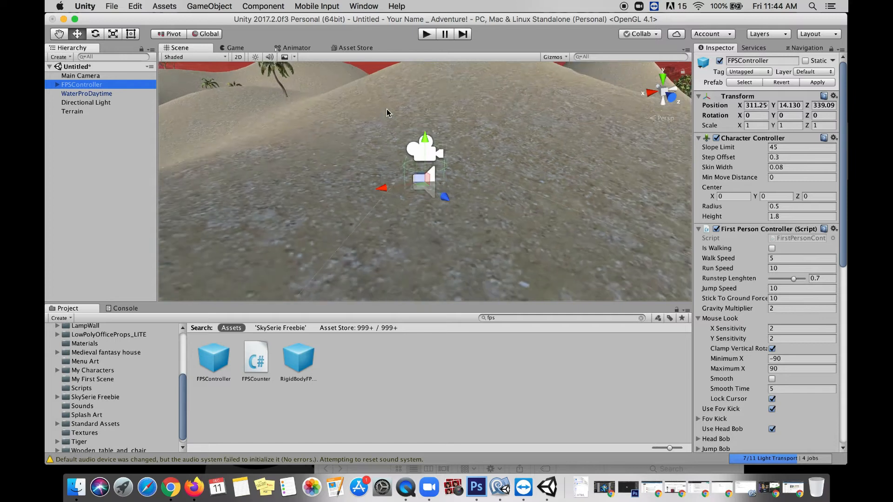
pyautogui.moveTo(426, 135); pyautogui.dragTo(427, 105)
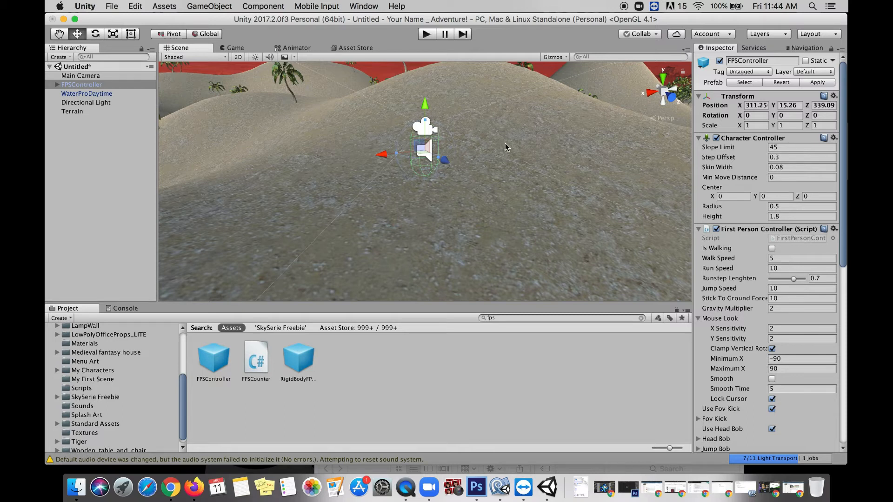
# Step: Play the scene and walk the first-person character around the hills to examine the terrain, palm trees and sky
pyautogui.scroll(-5, 506, 147)
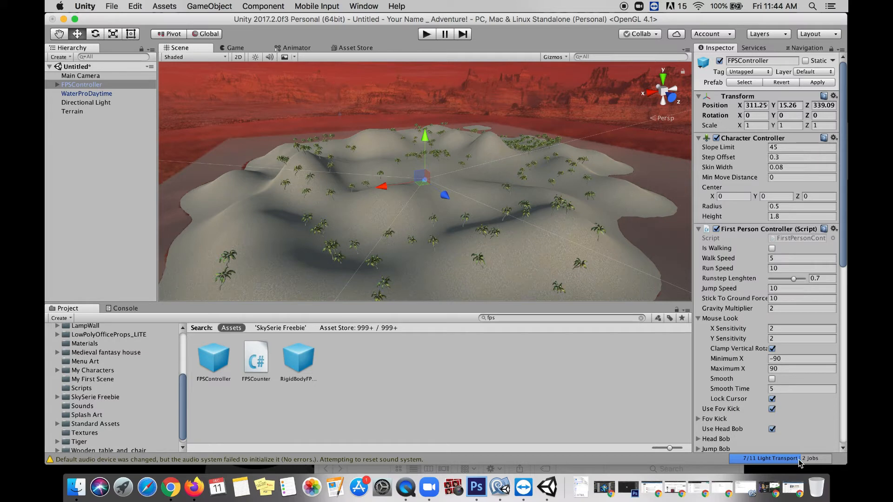
pyautogui.press('super+p')
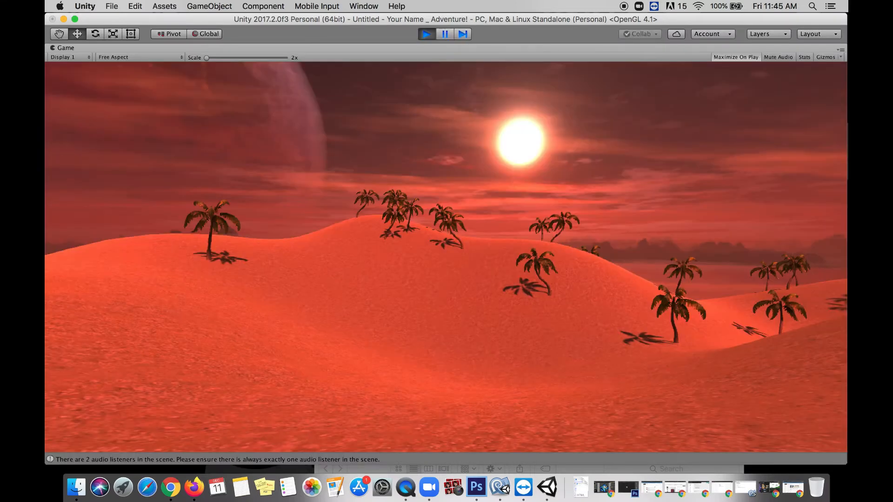
pyautogui.press('d')
pyautogui.press('a')
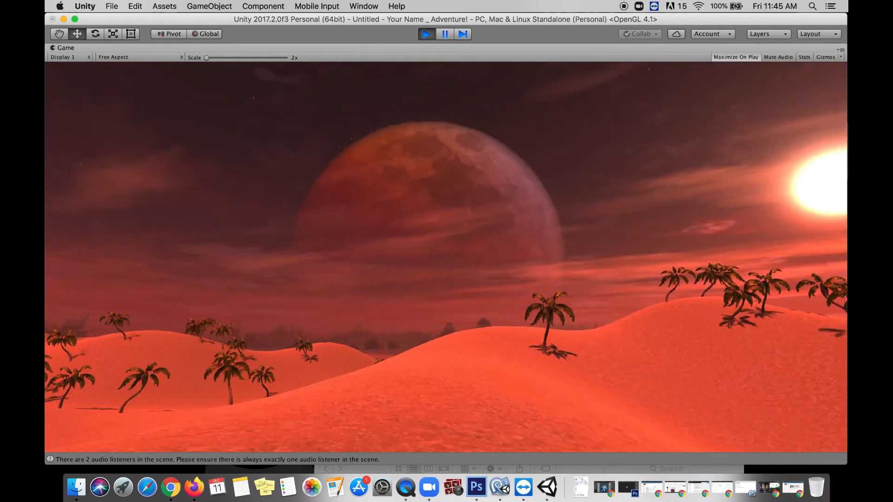
pyautogui.press('w')
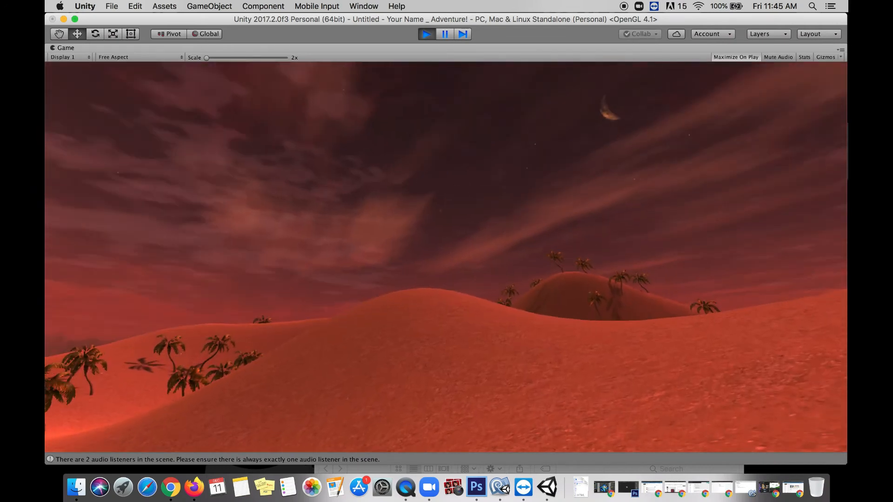
pyautogui.press('w')
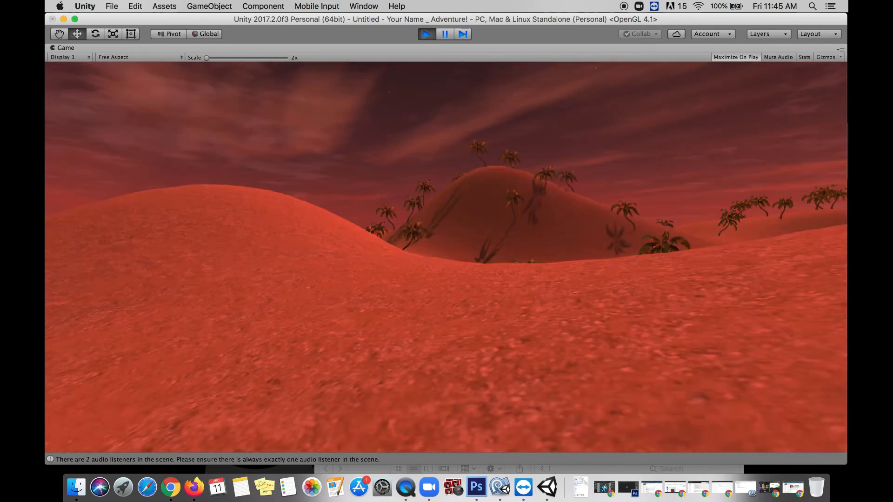
# Step: Keep walking the first-person character over the hills to examine the dunes, palm trees, water, sun and moon in the red sky
pyautogui.press('w')
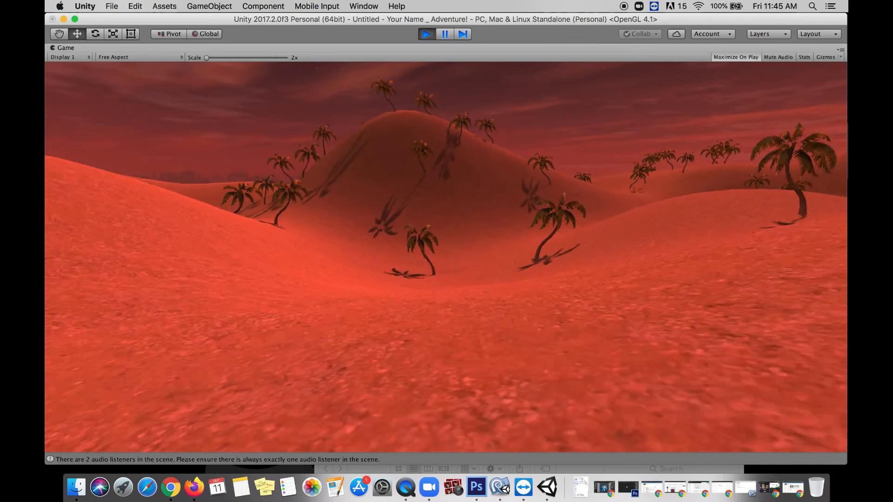
pyautogui.press('w')
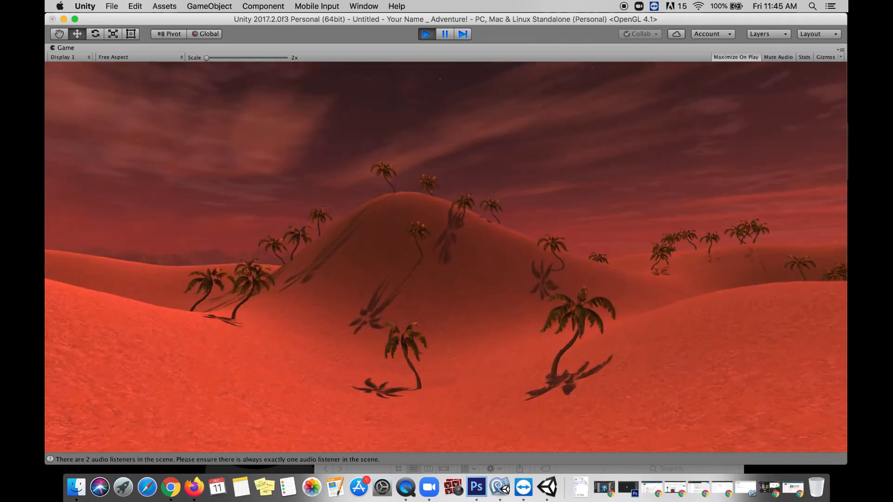
pyautogui.press('w')
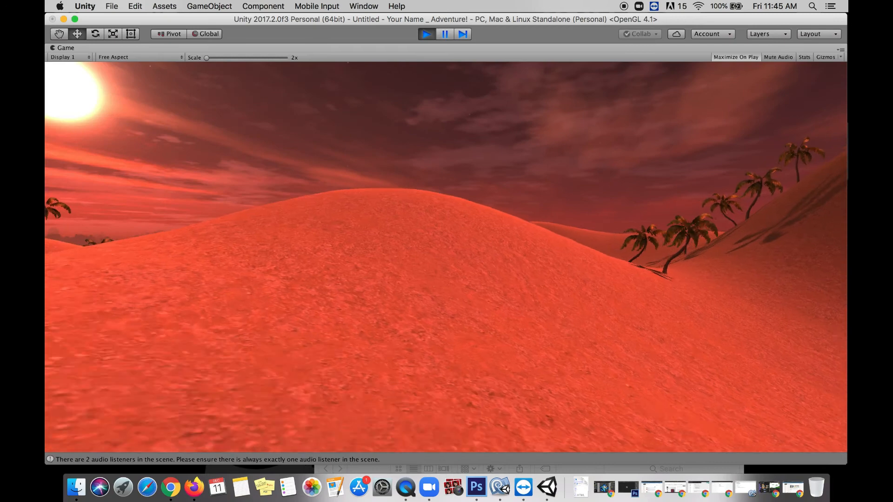
pyautogui.press('w')
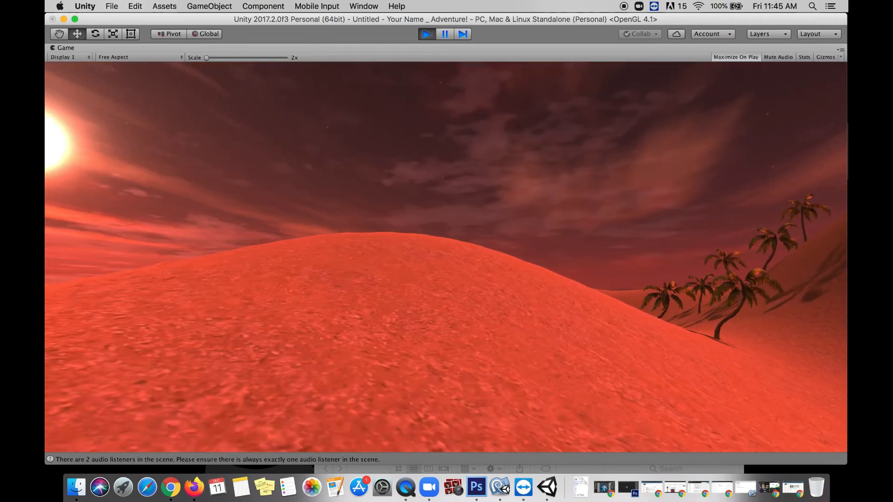
pyautogui.press('w')
pyautogui.press('w')
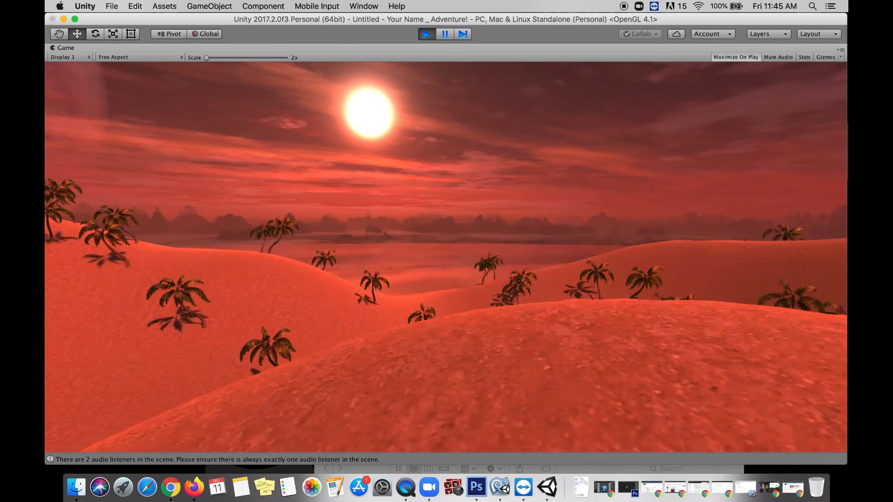
pyautogui.press('w')
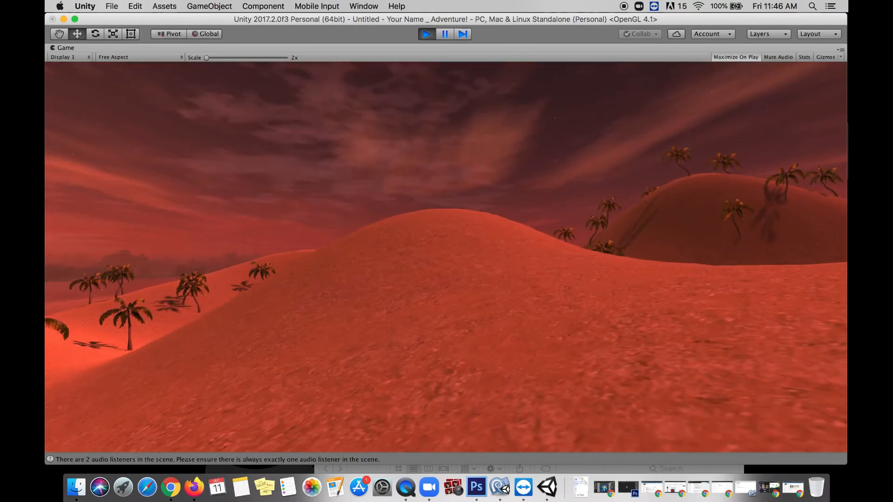
pyautogui.press('w')
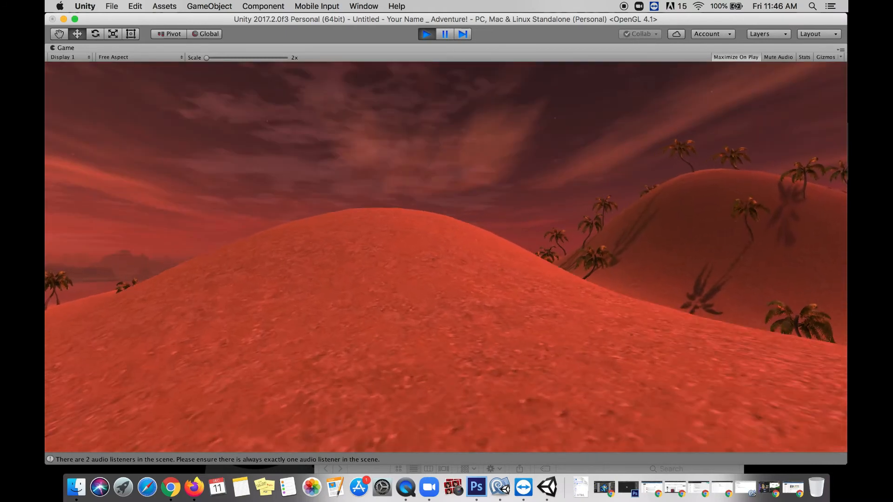
pyautogui.press('w')
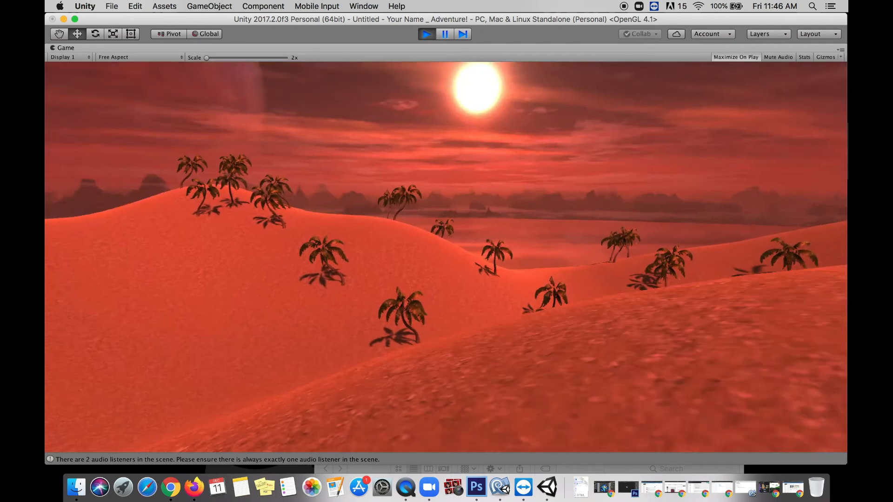
pyautogui.press('a')
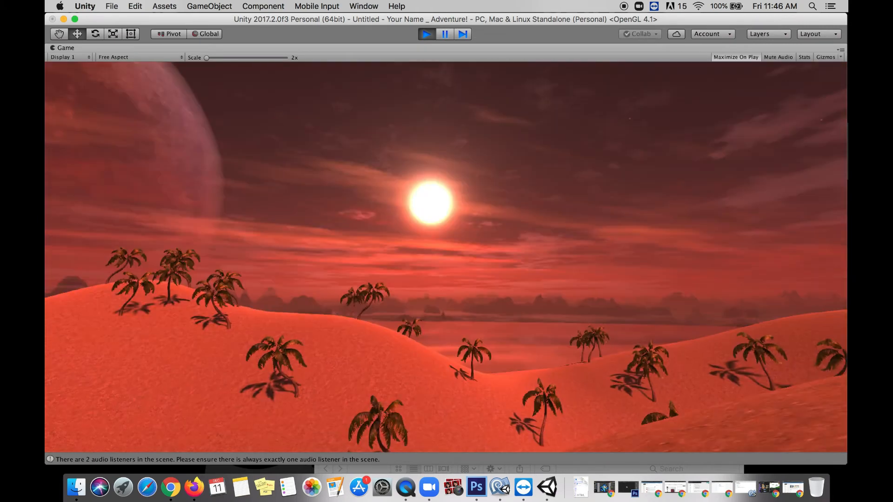
pyautogui.press('a')
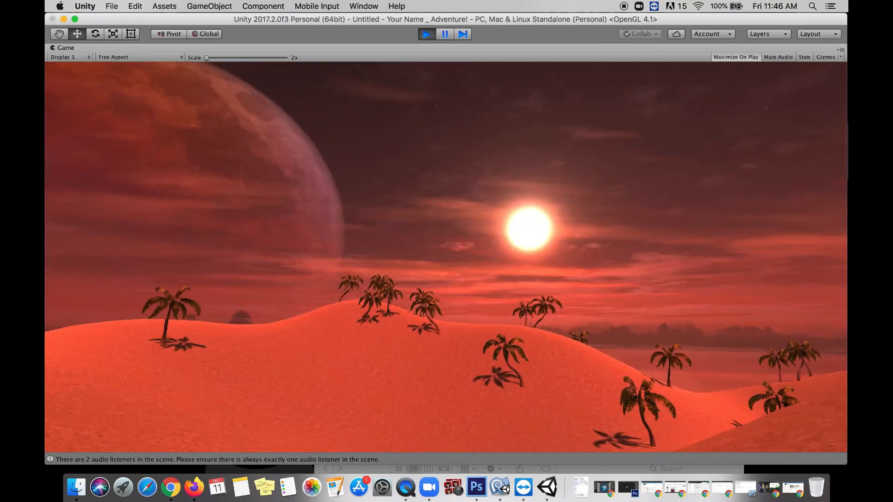
pyautogui.press('d')
pyautogui.press('a')
pyautogui.press('a')
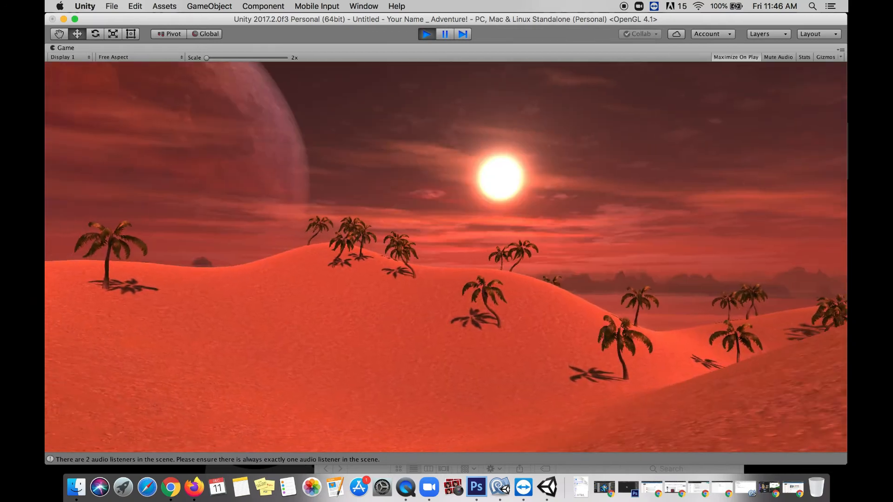
# Step: Save the scene in the Assets folder as Hidden Level 01 and show the Assets folder's contents
pyautogui.click(112, 7)
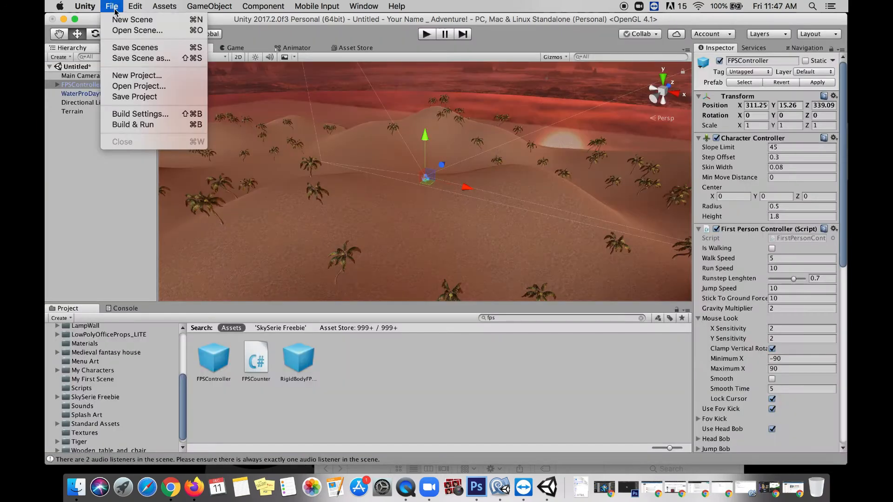
pyautogui.click(137, 50)
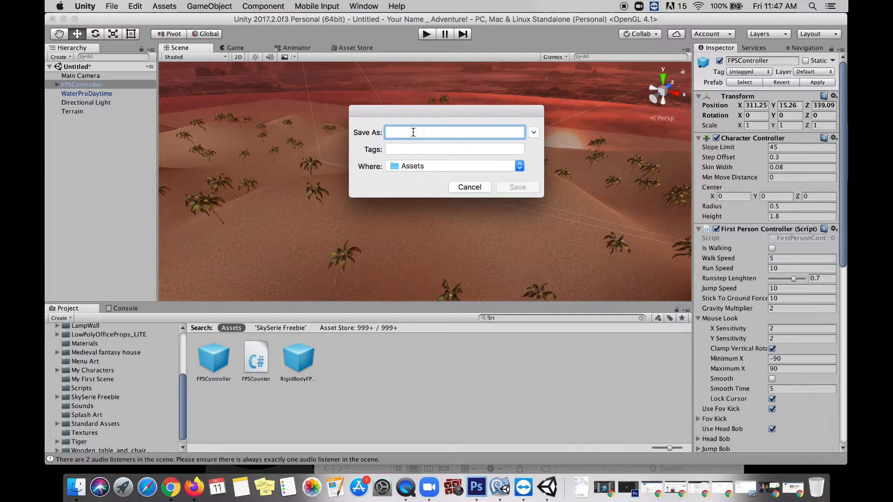
pyautogui.write('Hidden Level 01')
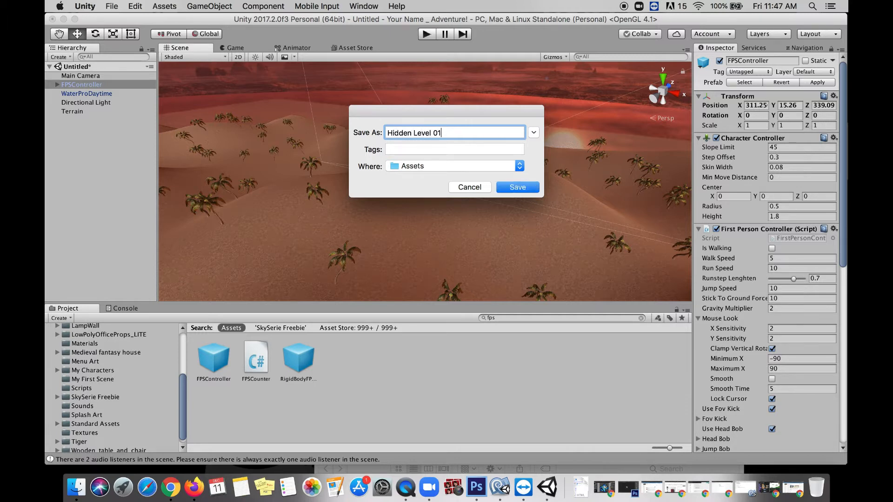
pyautogui.click(524, 188)
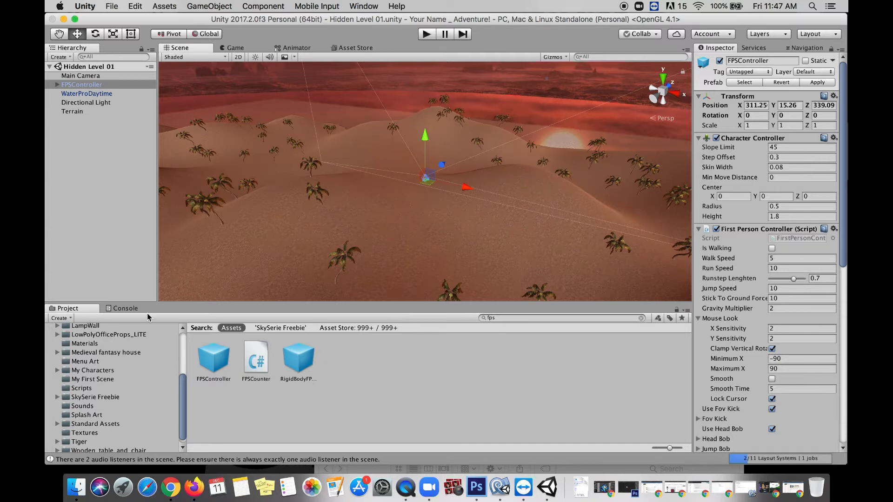
pyautogui.scroll(10, 116, 372)
pyautogui.click(74, 372)
pyautogui.scroll(-5, 326, 372)
pyautogui.scroll(5, 366, 362)
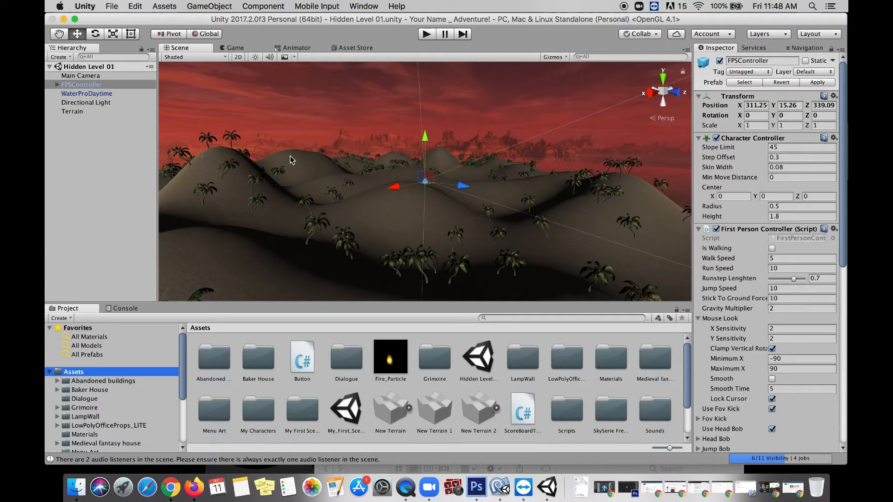
# Step: Add the open Hidden Level 01 scene to the scenes included in the build
pyautogui.click(114, 8)
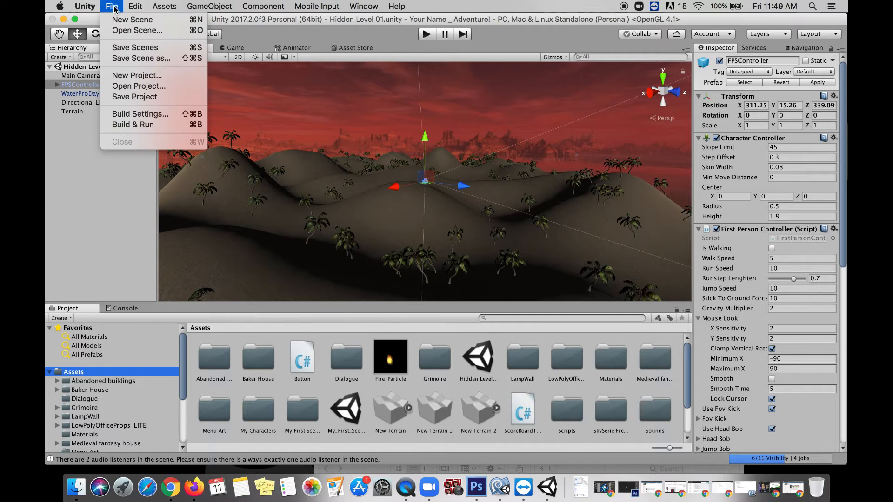
pyautogui.click(150, 119)
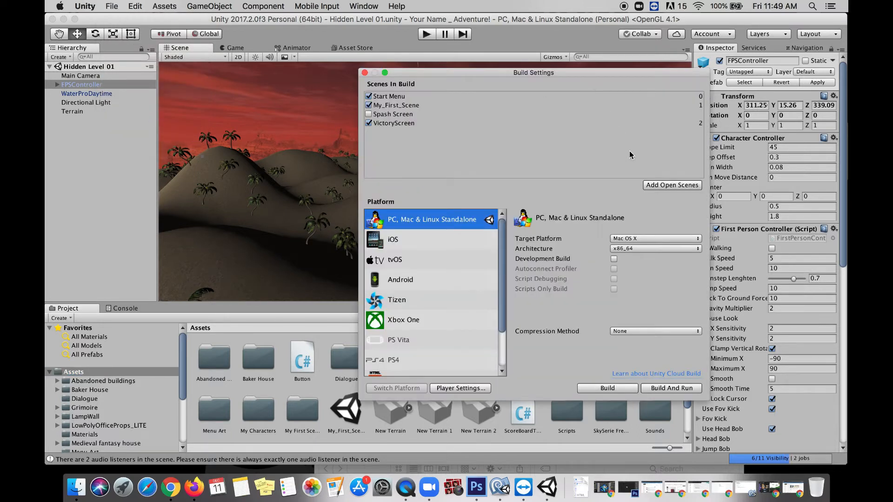
pyautogui.click(667, 186)
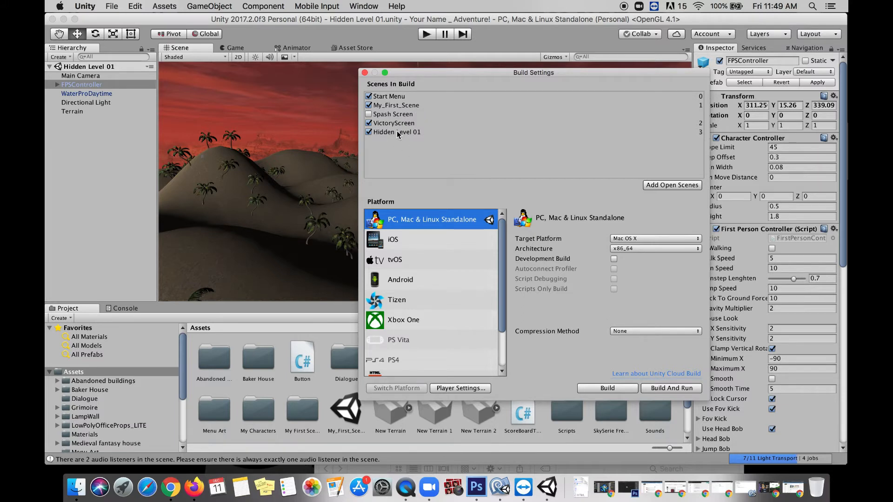
pyautogui.click(365, 72)
# Step: Open My_First_Scene and frame its FPSController in front of the brick house
pyautogui.doubleClick(347, 407)
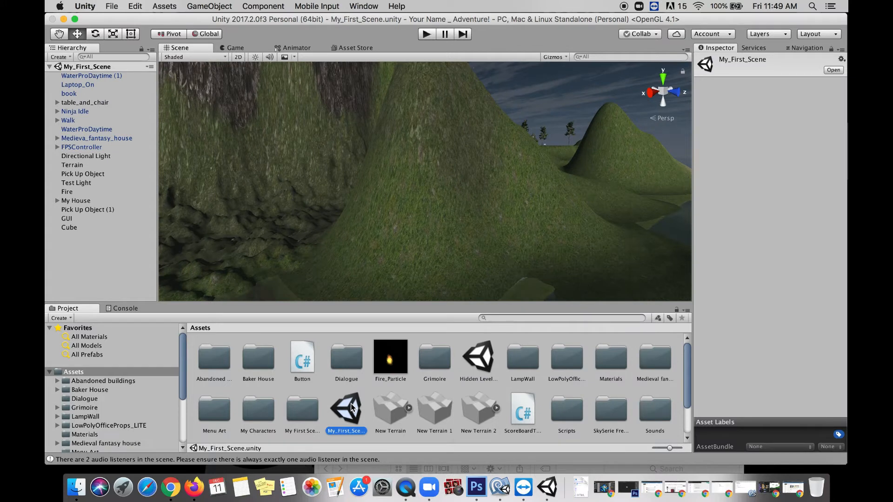
pyautogui.doubleClick(81, 147)
pyautogui.scroll(-10, 290, 174)
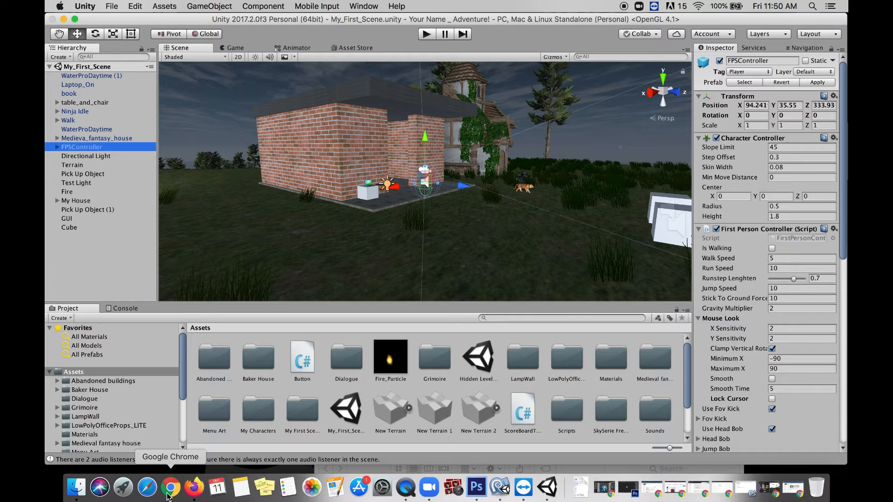
# Step: Open the ScoreBoardTest script and examine the LoadScene line and its scene name in the Update function
pyautogui.click(523, 411)
pyautogui.doubleClick(523, 411)
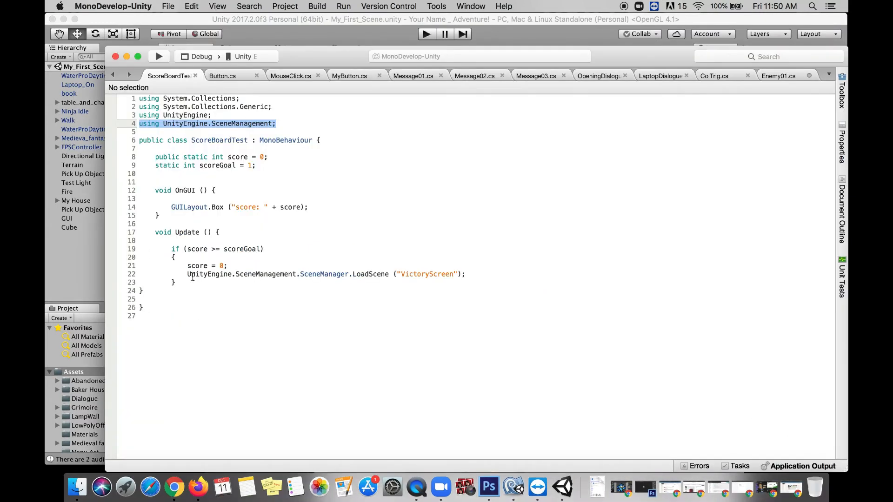
pyautogui.moveTo(188, 274); pyautogui.dragTo(462, 275)
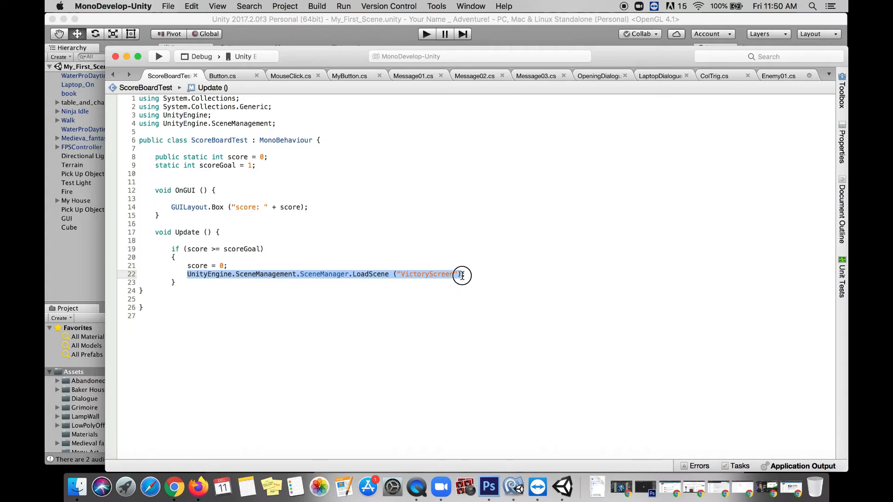
pyautogui.click(450, 275)
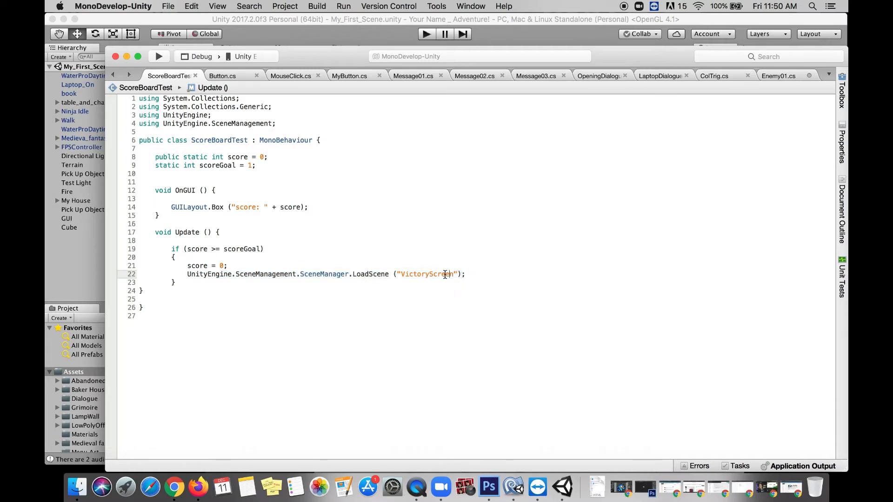
pyautogui.click(404, 275)
pyautogui.moveTo(404, 275); pyautogui.dragTo(454, 275)
pyautogui.click(454, 274)
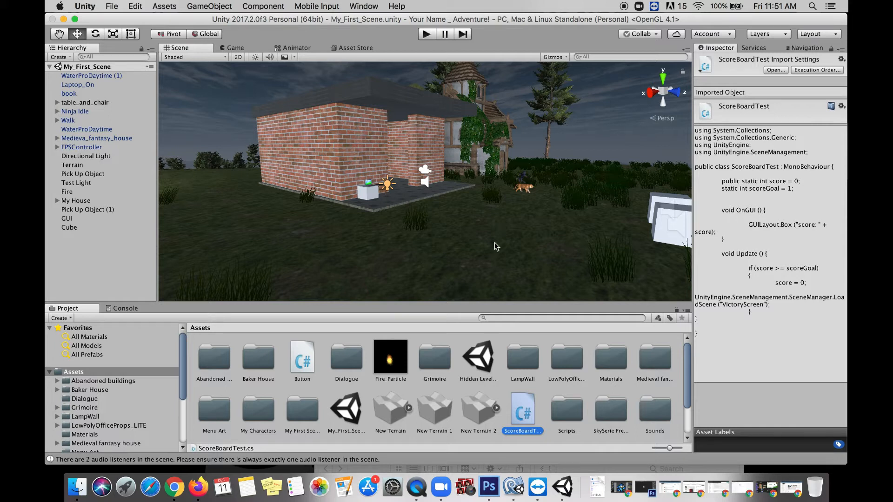
# Step: Create a cube and place it on the grass in front of the brick house at about X 99.86, Z 338.06
pyautogui.click(515, 230)
pyautogui.click(218, 7)
pyautogui.moveTo(231, 42)
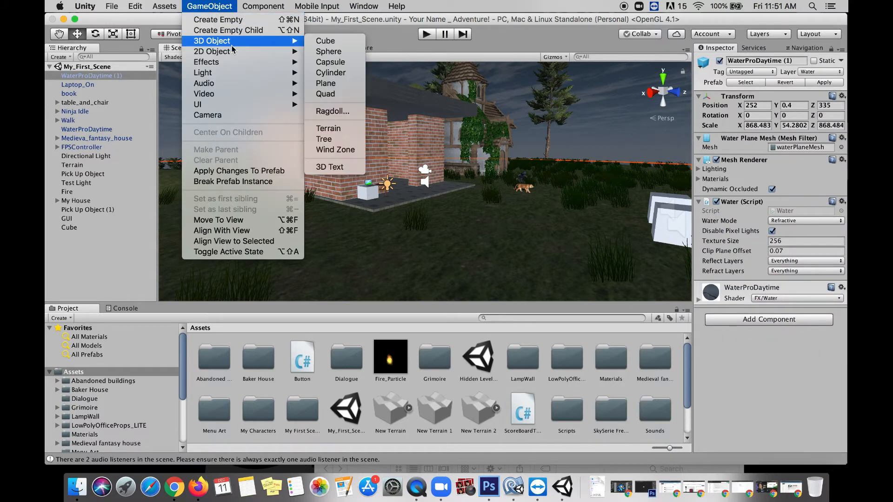
pyautogui.click(324, 46)
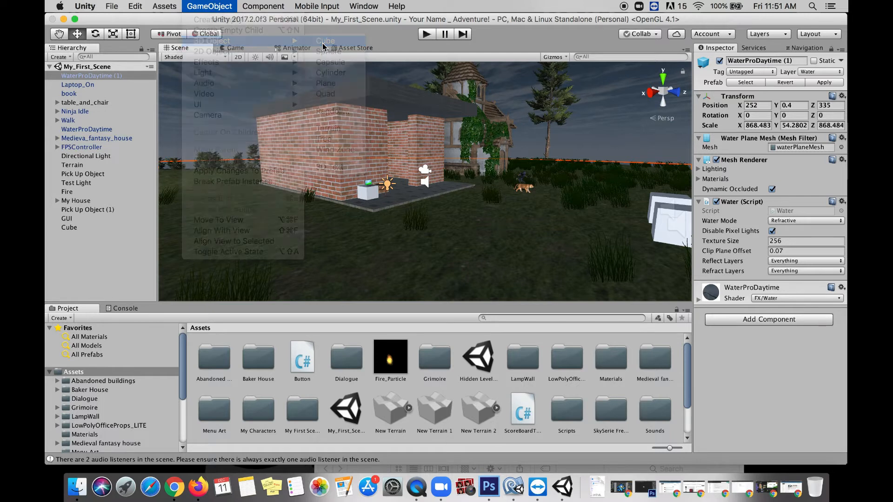
pyautogui.moveTo(458, 187); pyautogui.dragTo(433, 237)
# Step: Rename the new cube Secret Door and stretch it vertically to a Y scale of about 2.77, at Y position 35.42
pyautogui.click(86, 237)
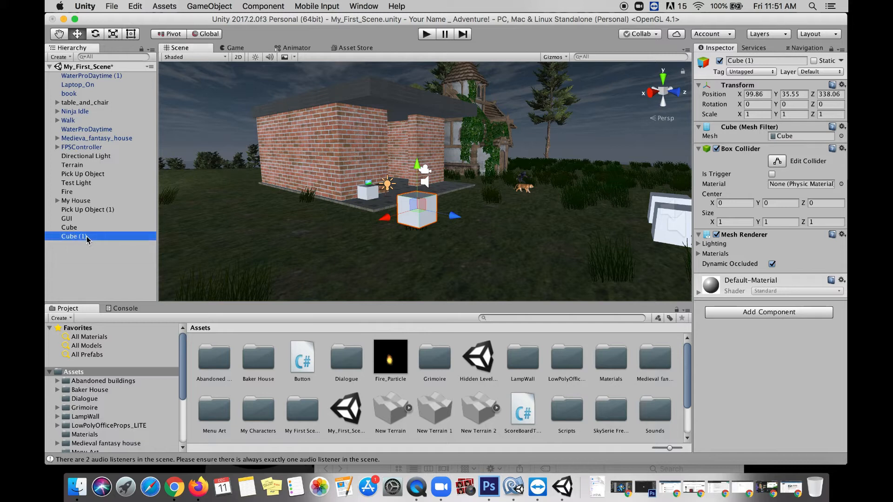
pyautogui.click(87, 237)
pyautogui.write('Secret Door')
pyautogui.press('Return')
pyautogui.moveTo(415, 176)
pyautogui.mouseDown()
pyautogui.moveTo(422, 198)
pyautogui.moveTo(427, 174)
pyautogui.mouseUp()
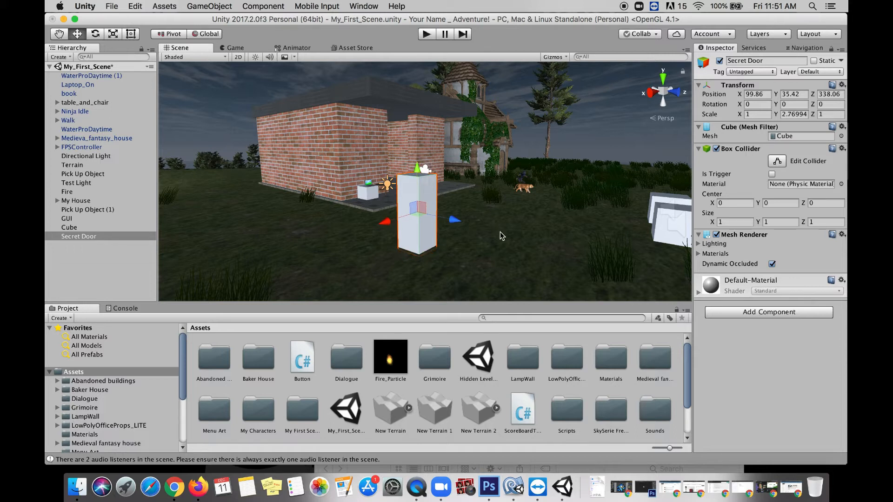
# Step: Turn on Is Trigger for the Secret Door's Box Collider
pyautogui.scroll(-5, 459, 185)
pyautogui.scroll(3, 459, 185)
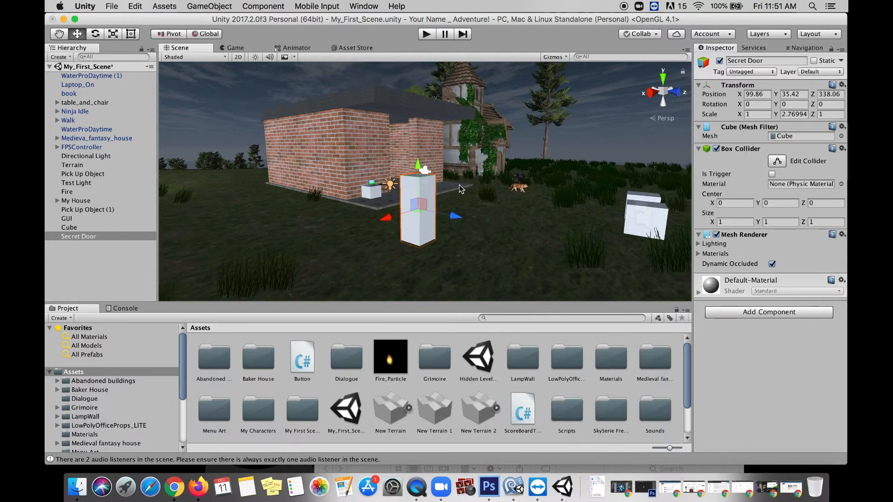
pyautogui.scroll(5, 459, 186)
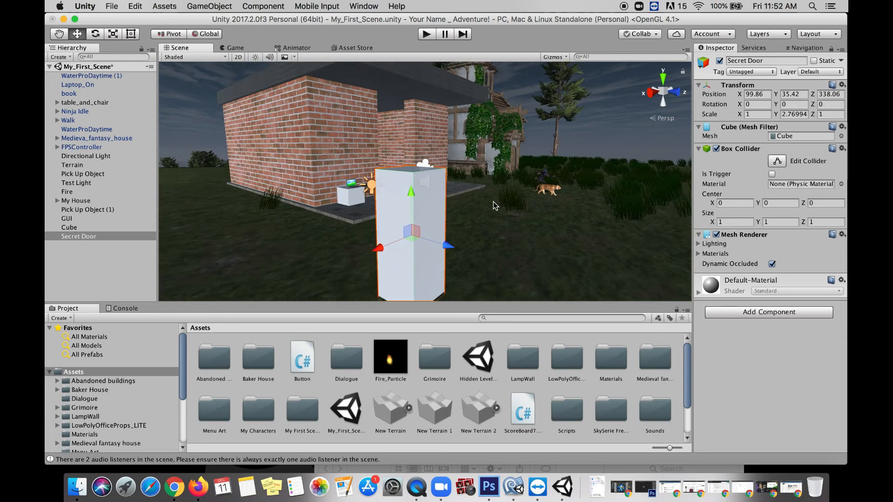
pyautogui.keyDown('alt'); pyautogui.moveTo(494, 206); pyautogui.dragTo(354, 234); pyautogui.keyUp('alt')
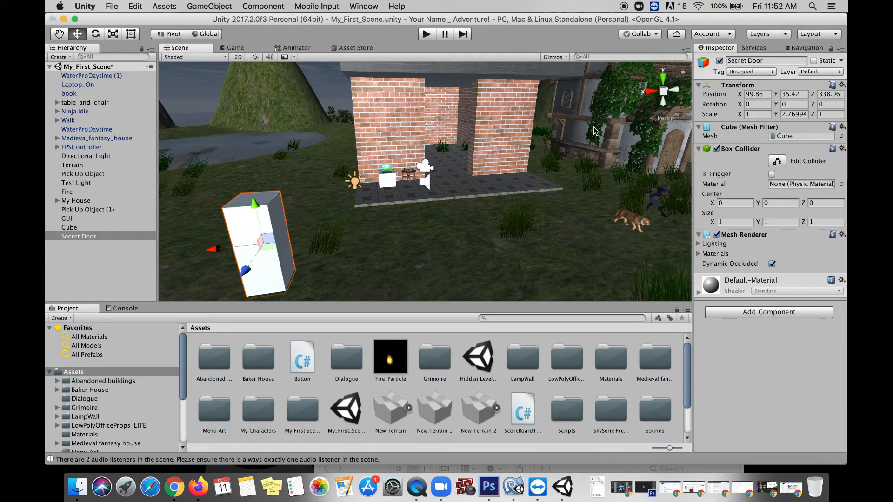
pyautogui.click(772, 175)
# Step: Create a C# script named SecretDoor in the Scripts folder
pyautogui.doubleClick(575, 409)
pyautogui.rightClick(494, 369)
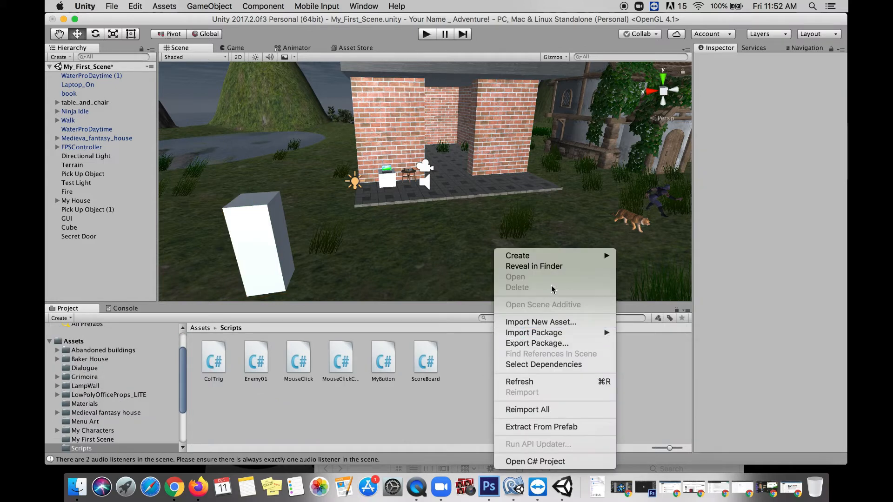
pyautogui.moveTo(571, 256)
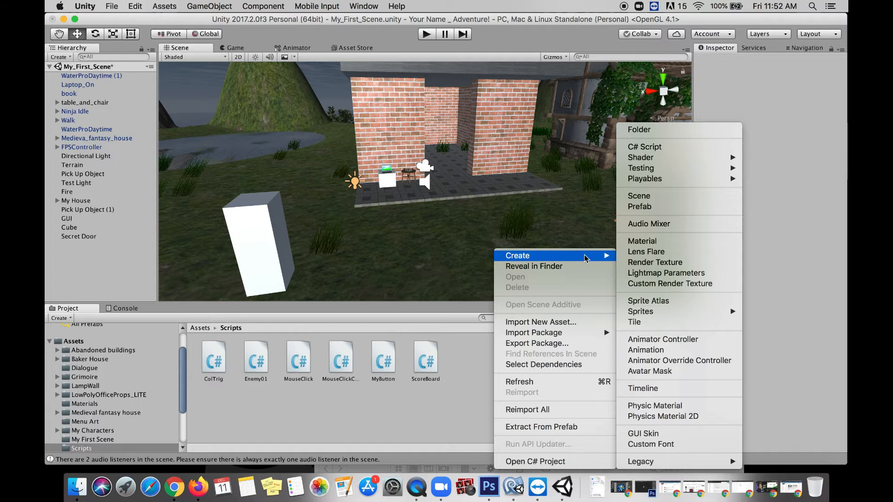
pyautogui.click(693, 148)
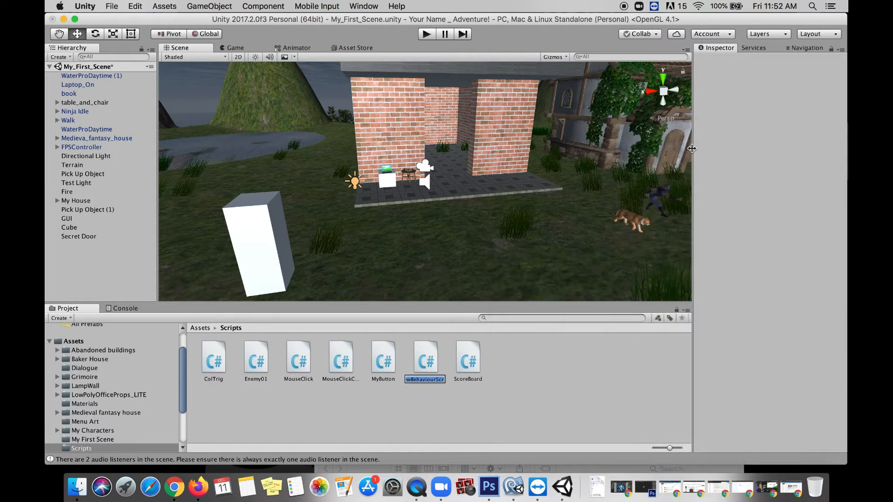
pyautogui.write('SecretDoor')
pyautogui.press('Return')
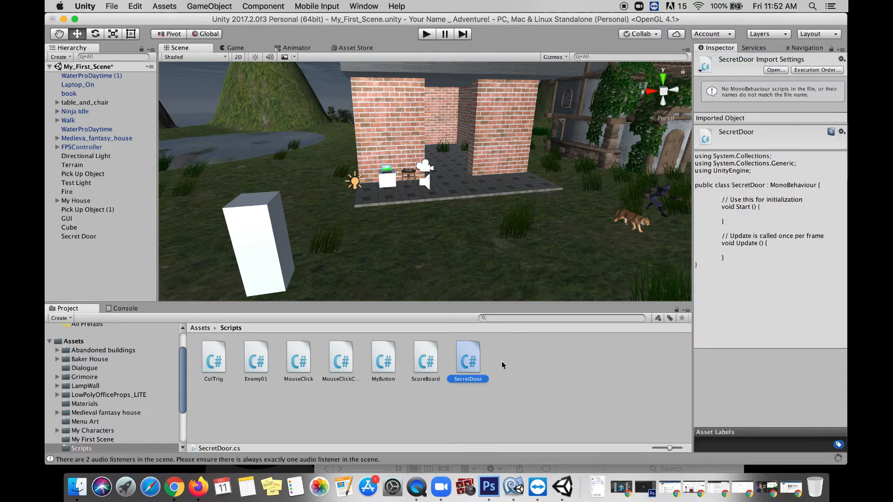
# Step: Open the SecretDoor script in MonoDevelop and add the line "using UnityEngine.SceneManagement;" below the UnityEngine import
pyautogui.doubleClick(470, 356)
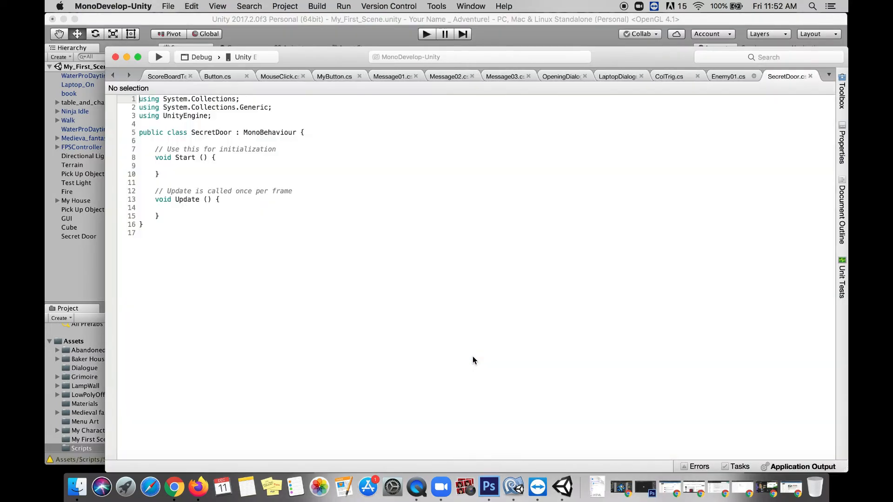
pyautogui.click(223, 115)
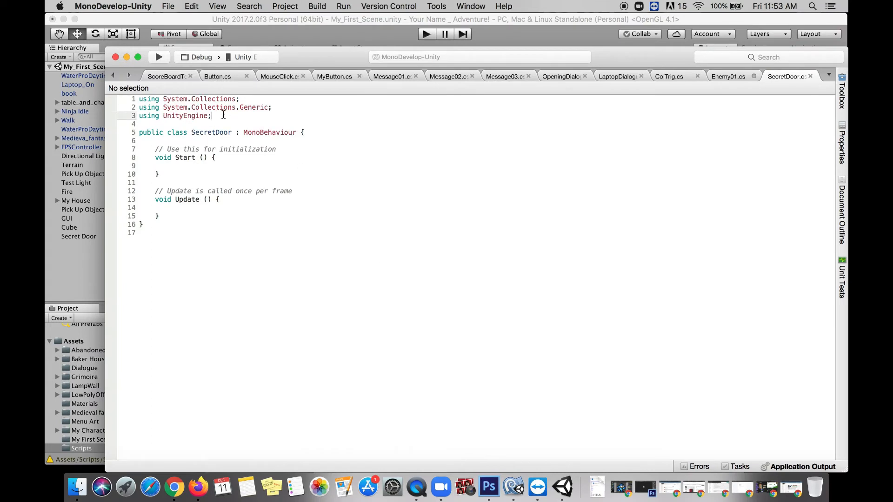
pyautogui.press('Return')
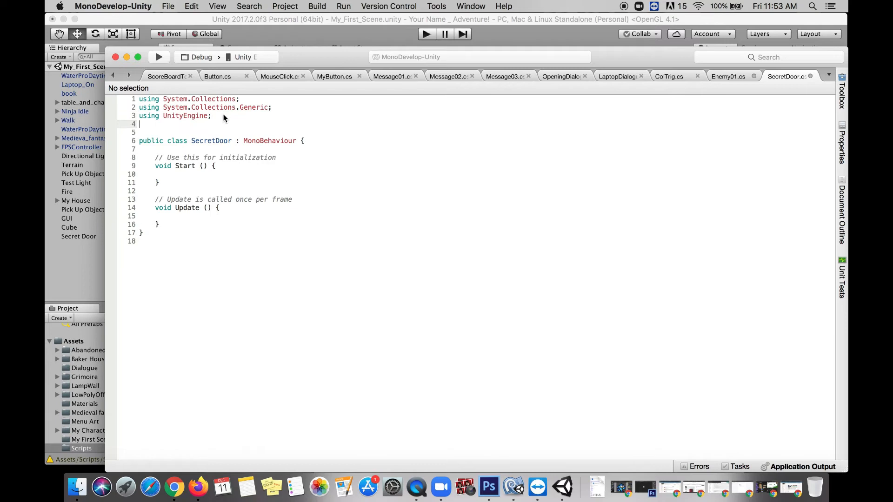
pyautogui.write('using ')
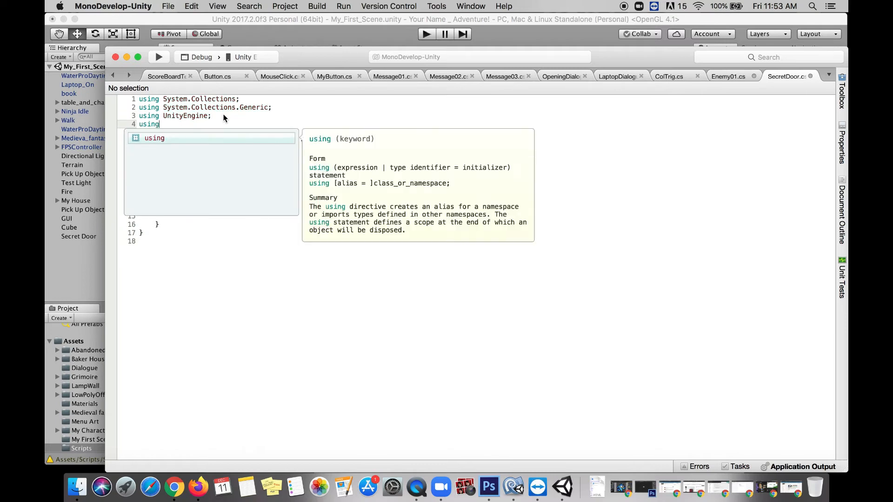
pyautogui.write('Un')
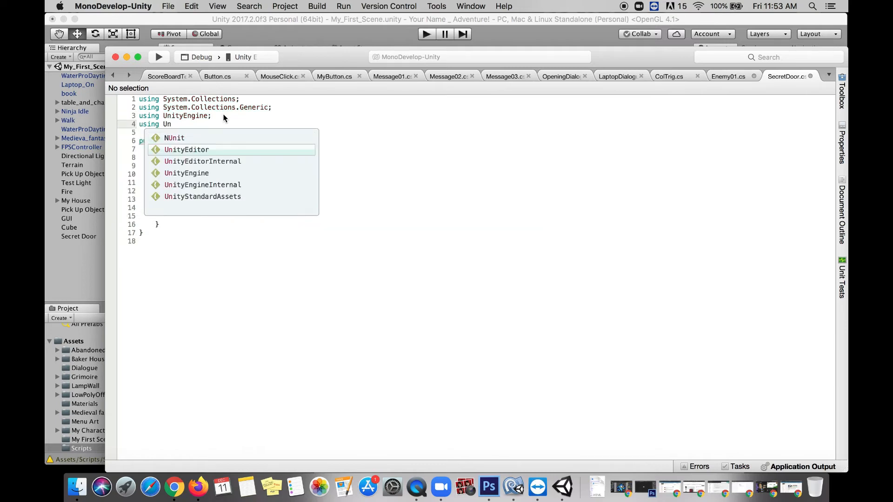
pyautogui.press('Down')
pyautogui.press('Down')
pyautogui.press('Return')
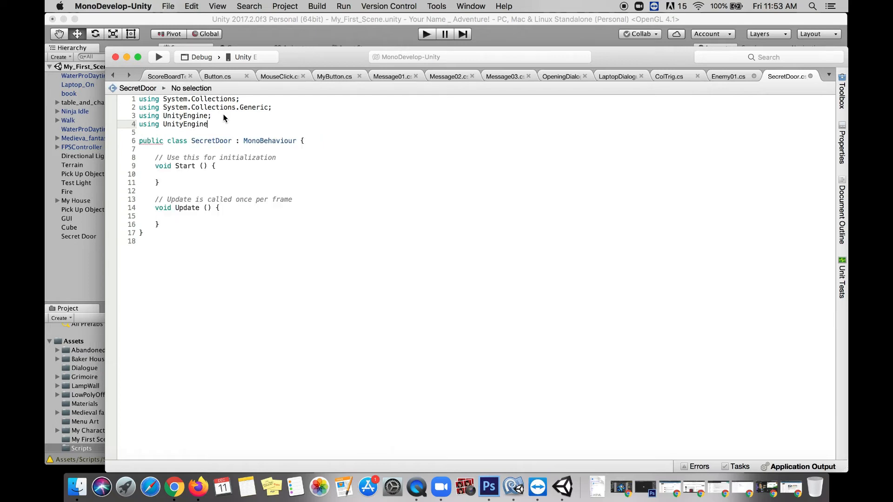
pyautogui.write('.Scene')
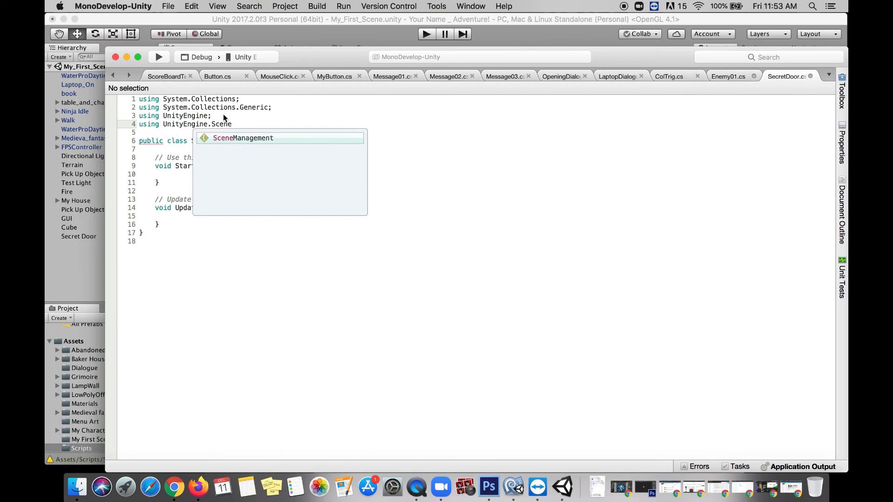
pyautogui.press('Return')
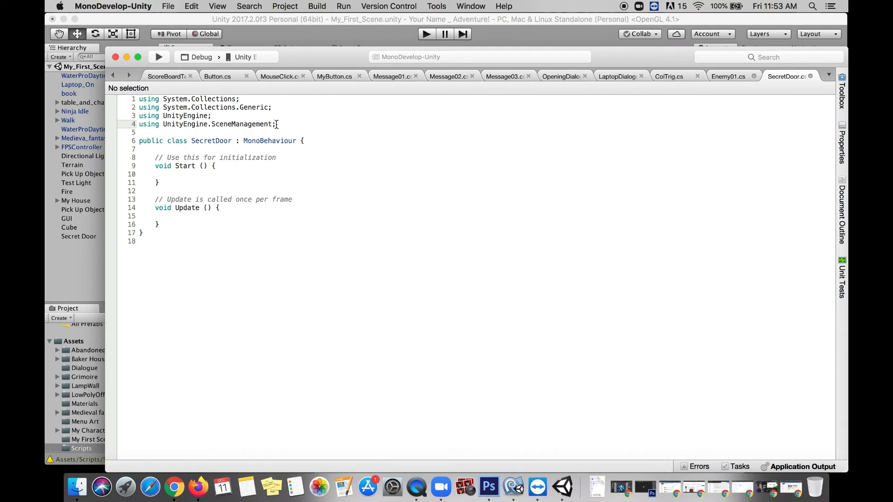
# Step: Delete the Update function and its comment, and change the Start function into OnTriggerEnter (Collider other)
pyautogui.moveTo(194, 225); pyautogui.dragTo(151, 199)
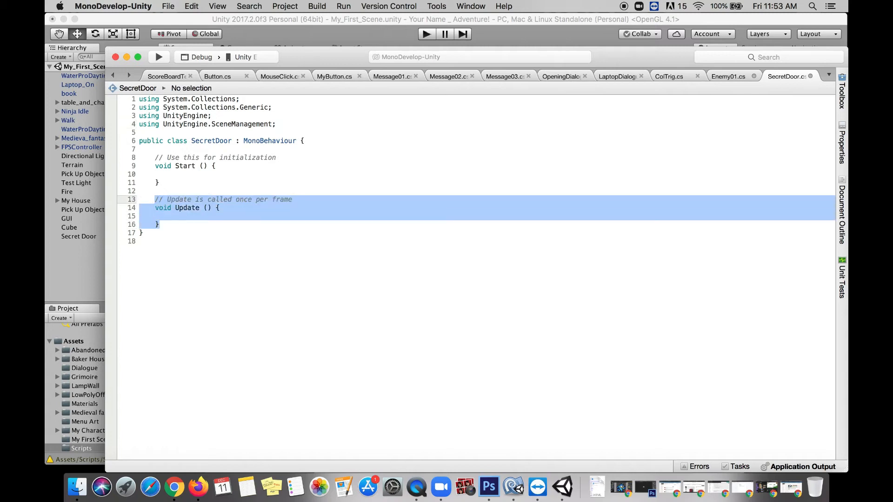
pyautogui.press('Delete')
pyautogui.moveTo(277, 158); pyautogui.dragTo(155, 157)
pyautogui.press('Delete')
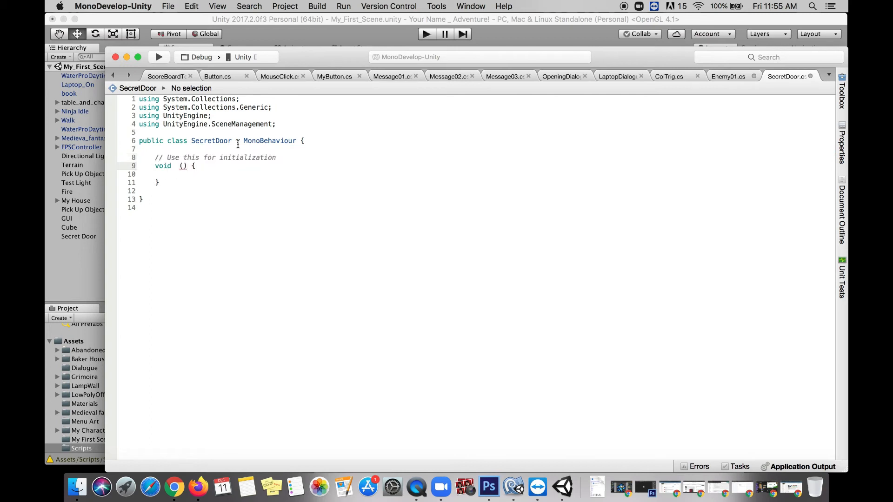
pyautogui.write('OnTriggerEnter')
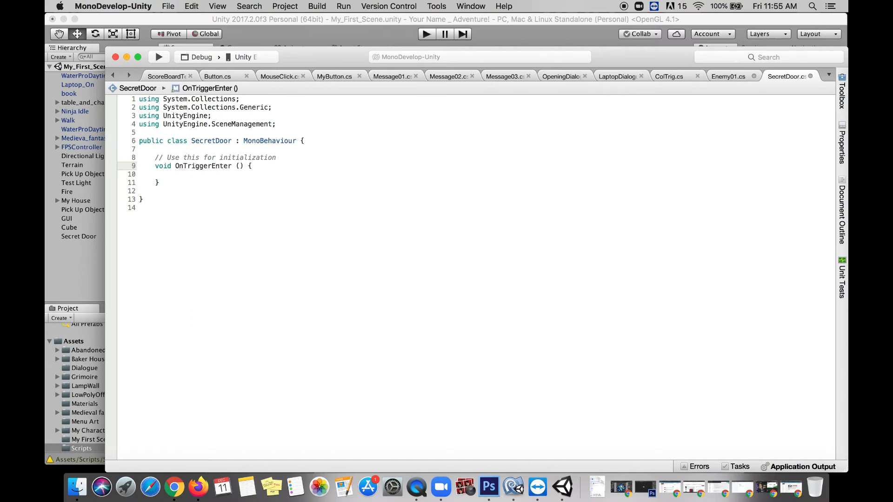
pyautogui.click(240, 166)
pyautogui.write('Collider')
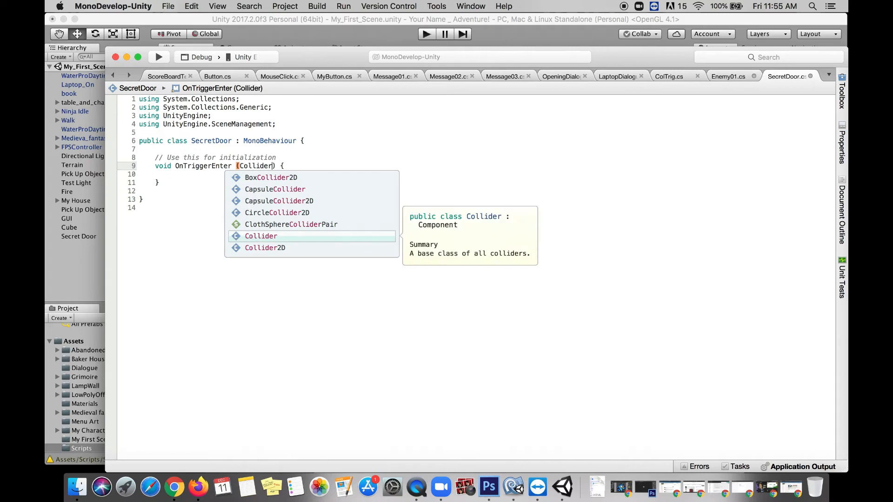
pyautogui.write(' other')
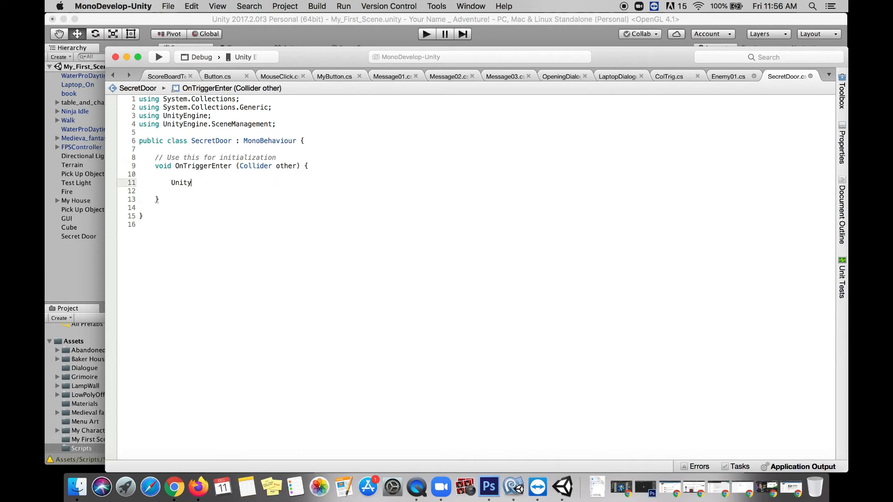
# Step: Add UnityEngine.SceneManagement.SceneManager.LoadScene ("Hidden Level 01"); inside OnTriggerEnter, save the script and return to Unity
pyautogui.write('Engine.SceneManagement')
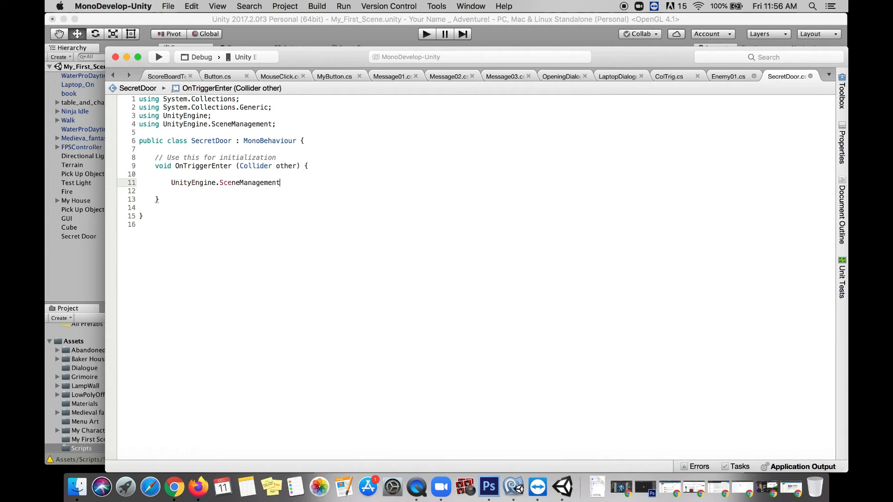
pyautogui.write('.Scen')
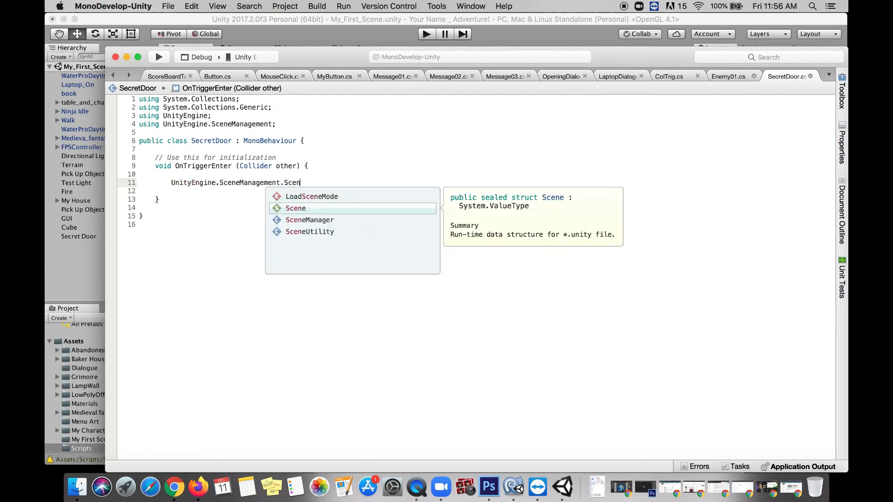
pyautogui.write('eManager.Load')
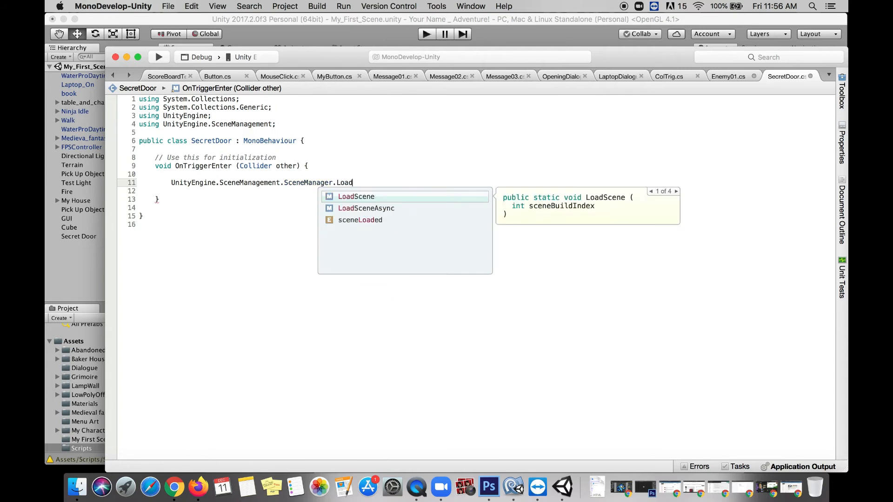
pyautogui.press('Return')
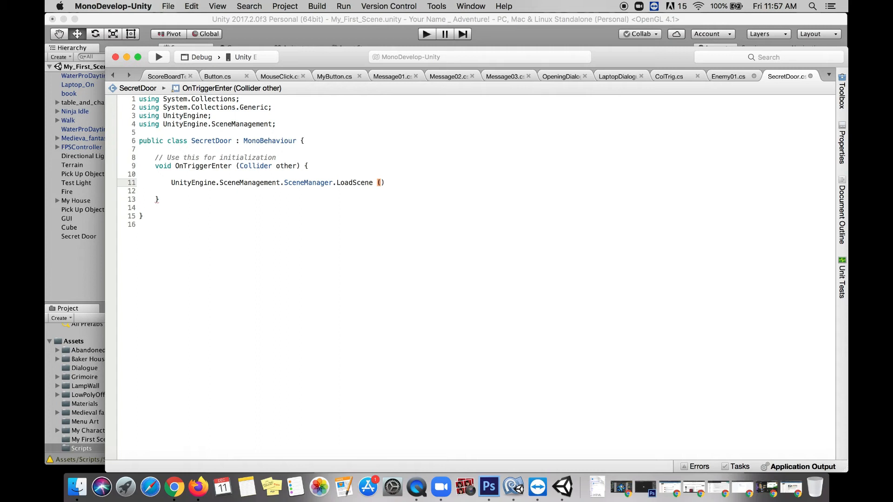
pyautogui.write('""')
pyautogui.write('Hidden Level 01"')
pyautogui.click(501, 36)
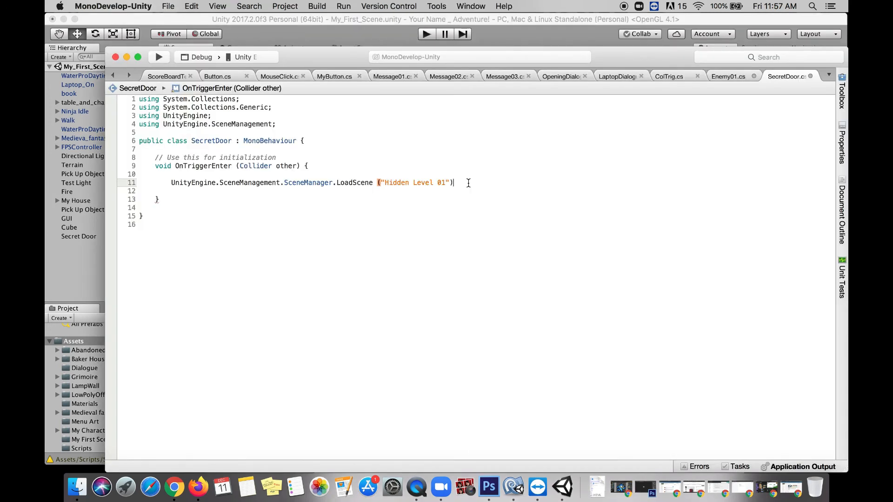
pyautogui.write(';')
pyautogui.click(168, 6)
pyautogui.click(181, 49)
pyautogui.click(313, 36)
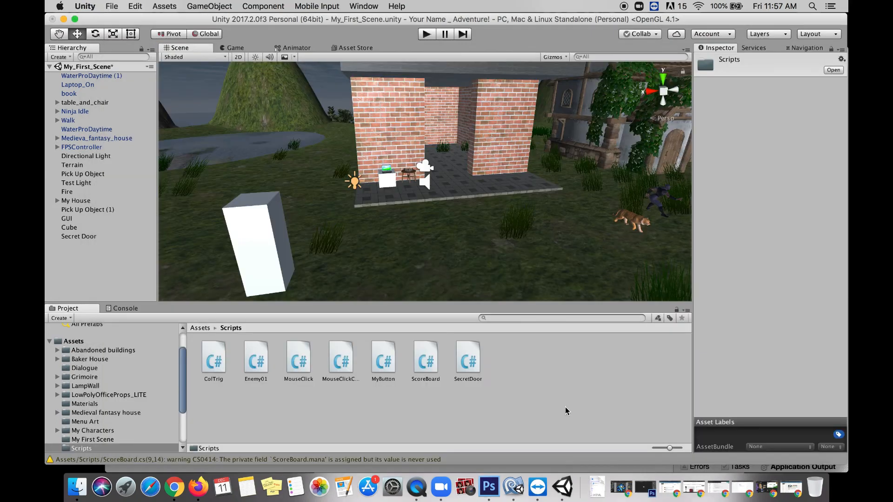
# Step: Attach the SecretDoor script to the Secret Door object and save the scene
pyautogui.click(471, 357)
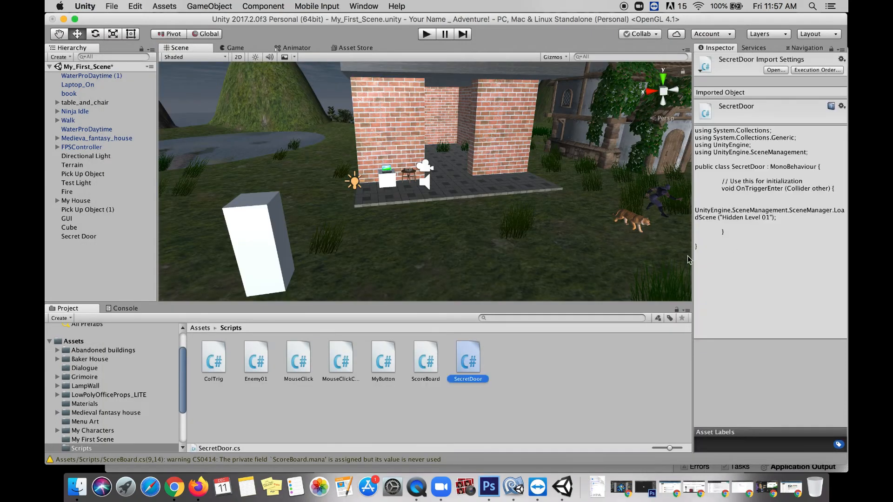
pyautogui.scroll(-5, 545, 237)
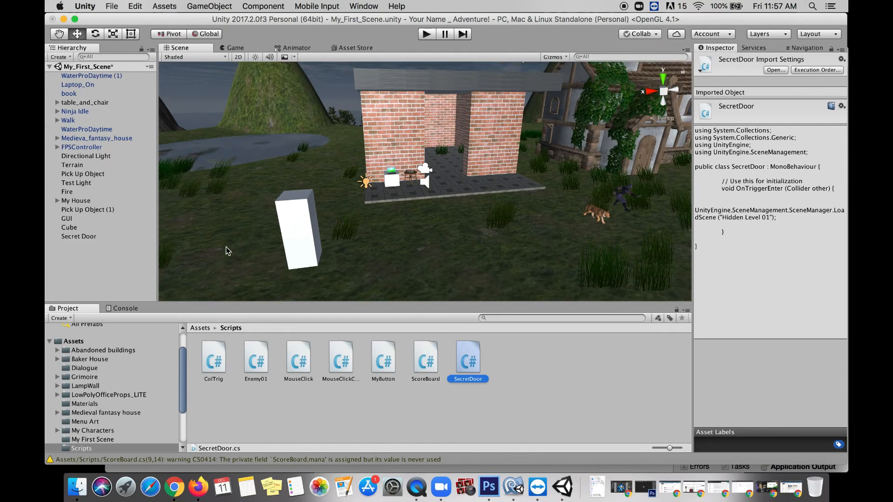
pyautogui.click(79, 237)
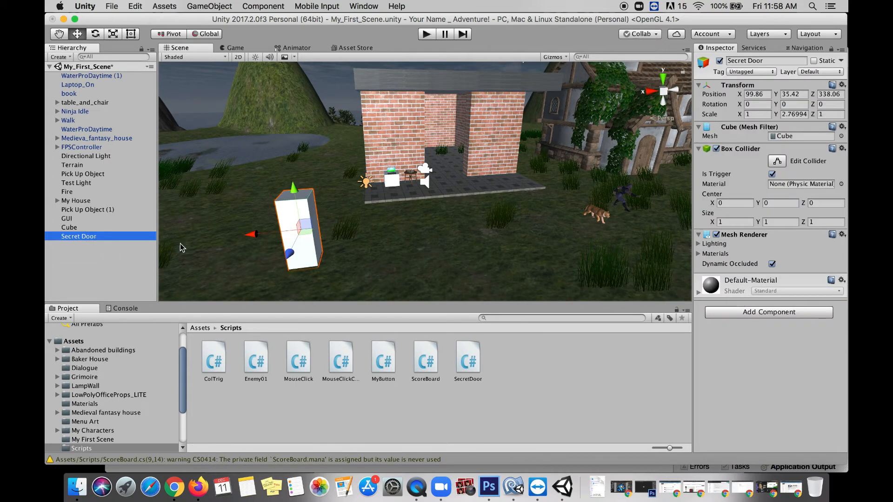
pyautogui.moveTo(469, 361); pyautogui.dragTo(712, 358)
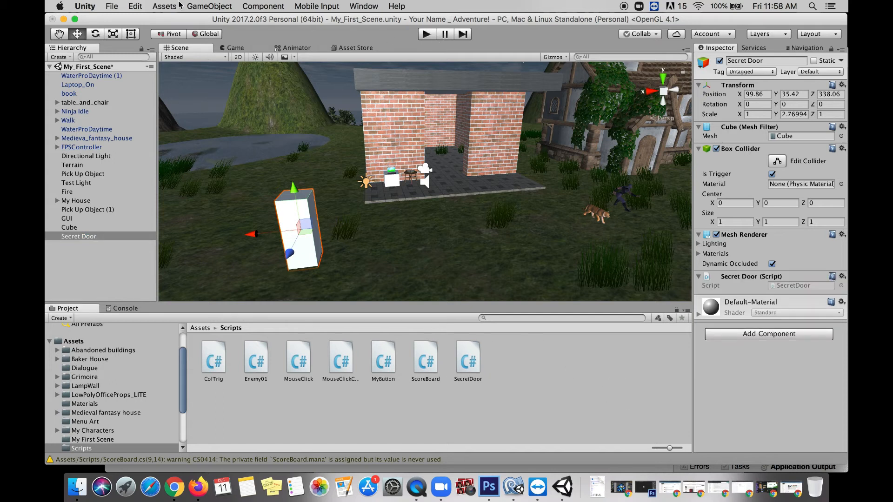
pyautogui.click(118, 6)
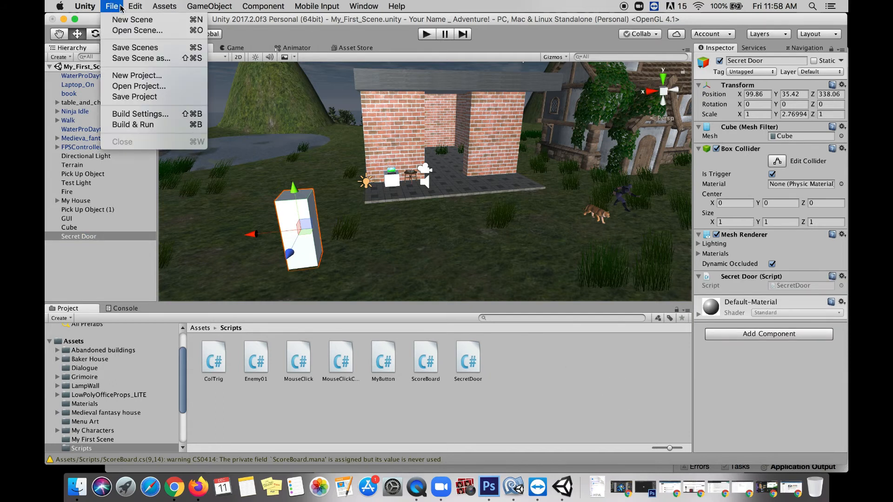
pyautogui.click(131, 48)
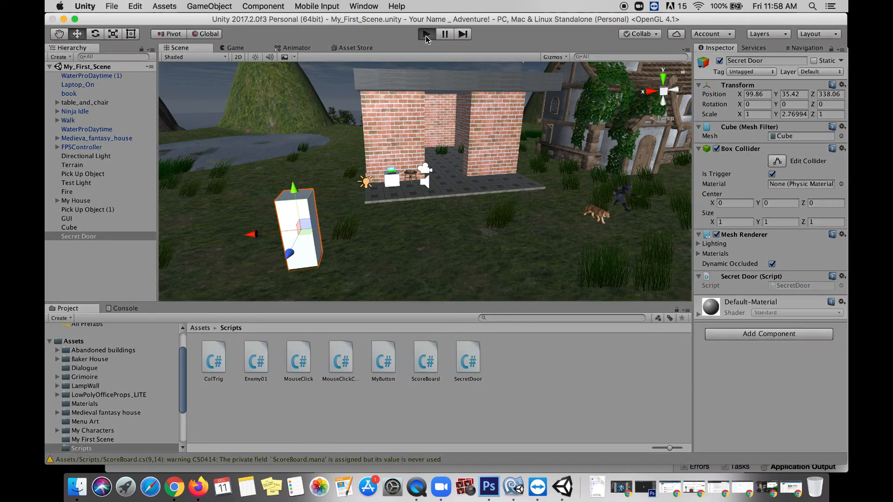
# Step: Play-test the scene by walking the player into the Secret Door and through the level it loads, and stop playing
pyautogui.click(426, 34)
pyautogui.press('w')
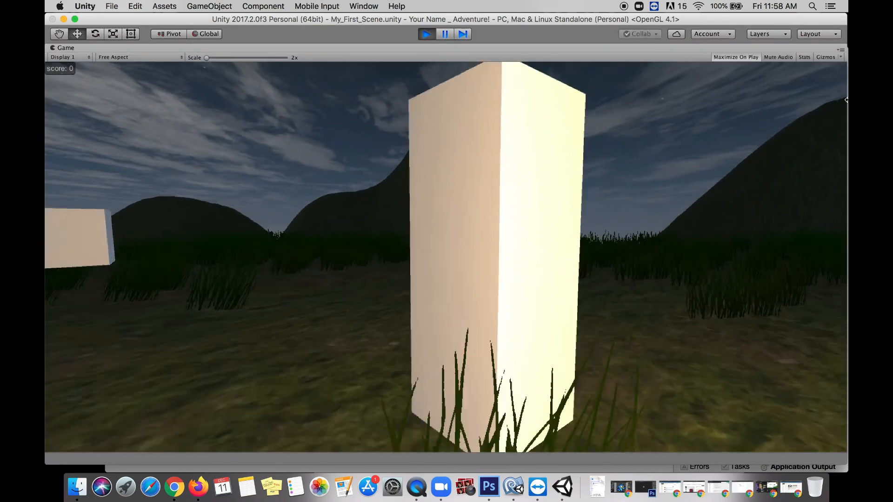
pyautogui.press('w')
pyautogui.press('w')
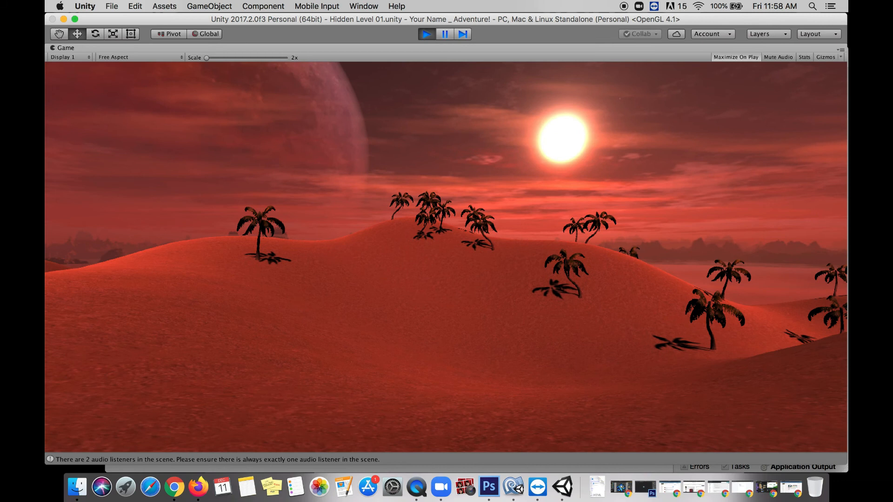
pyautogui.press('w')
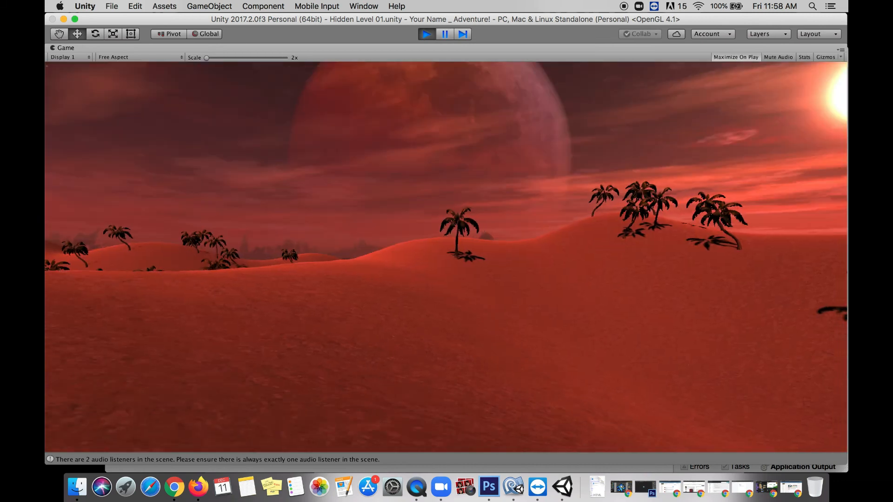
pyautogui.press('w')
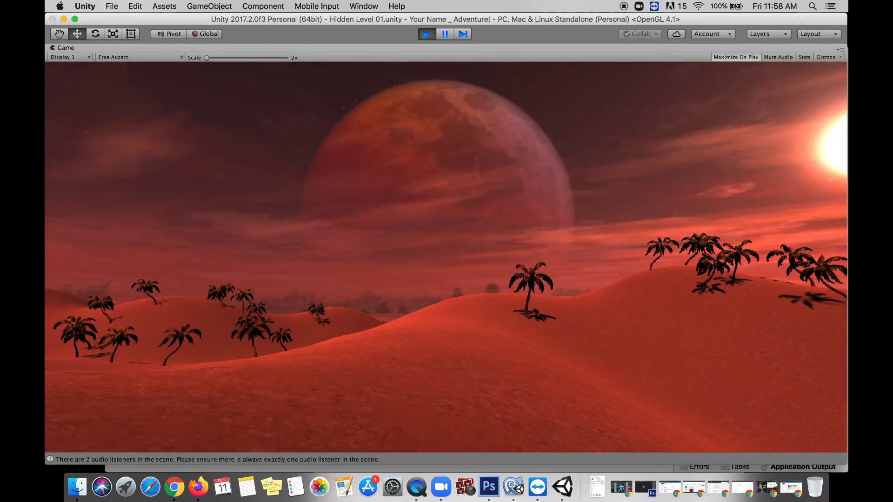
pyautogui.click(428, 36)
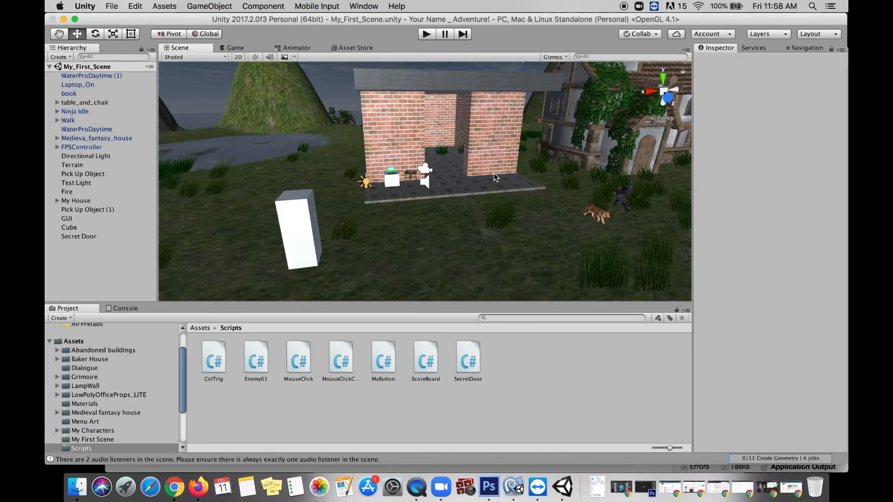
# Step: Make the Secret Door block in front of the brick house invisible by disabling its Mesh Renderer
pyautogui.click(362, 222)
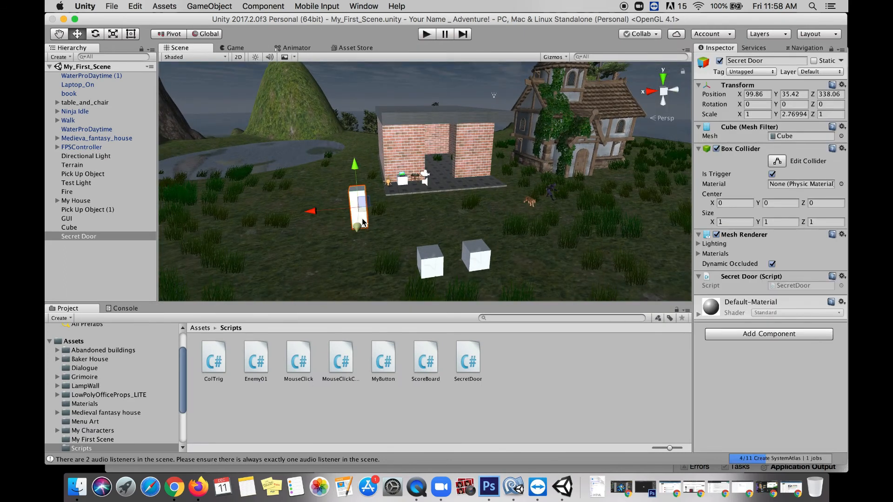
pyautogui.scroll(-2, 362, 218)
pyautogui.scroll(-10, 362, 219)
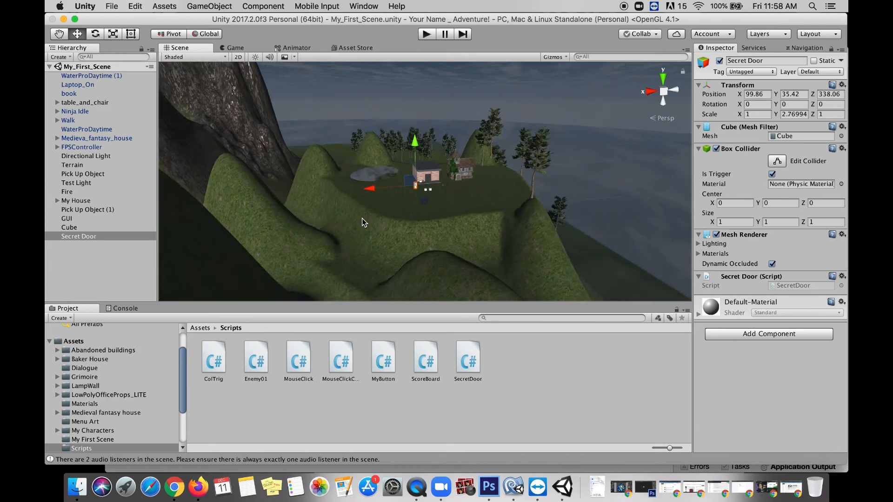
pyautogui.scroll(10, 361, 219)
pyautogui.keyDown('alt'); pyautogui.moveTo(362, 218); pyautogui.dragTo(366, 214); pyautogui.keyUp('alt')
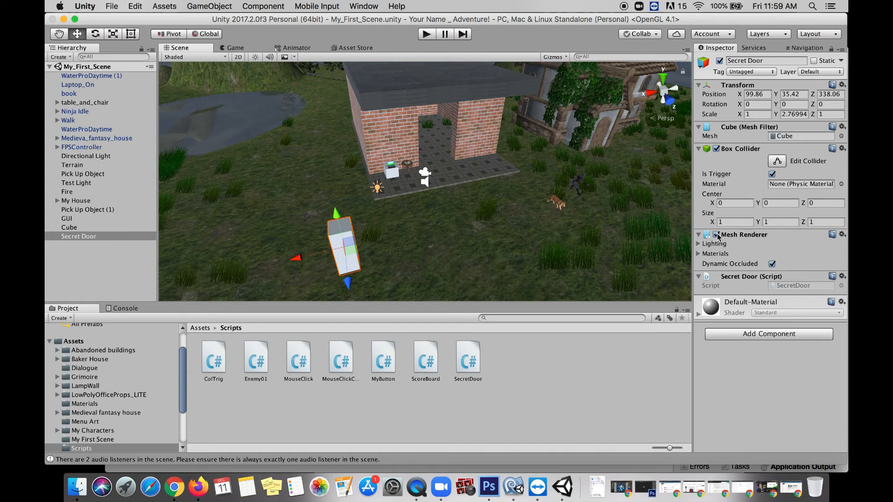
pyautogui.click(717, 235)
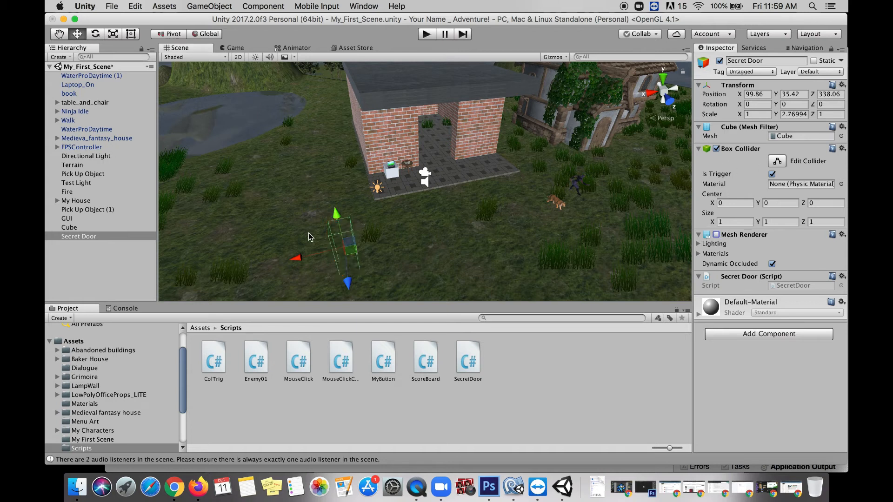
# Step: Move the Secret Door up onto the brick house's roof, to about X 97, Y 43, Z 330
pyautogui.moveTo(352, 279); pyautogui.dragTo(368, 43)
pyautogui.scroll(-4, 380, 119)
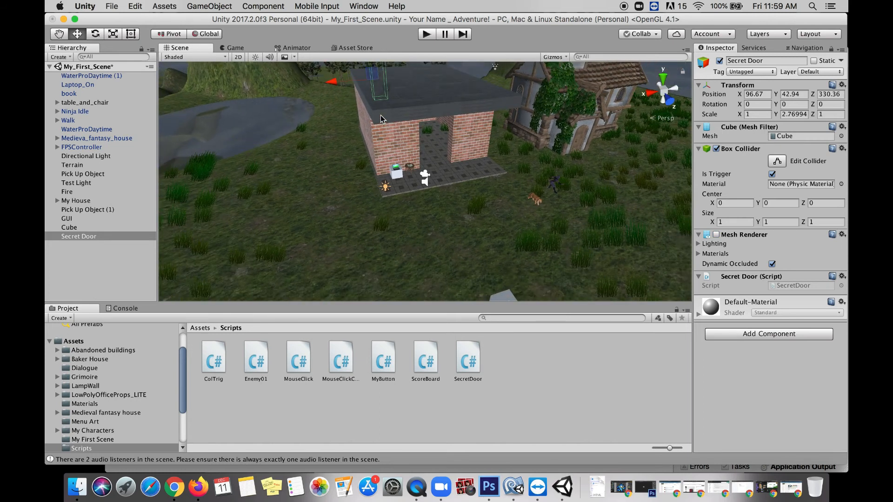
pyautogui.keyDown('alt'); pyautogui.moveTo(381, 116); pyautogui.dragTo(395, 114); pyautogui.keyUp('alt')
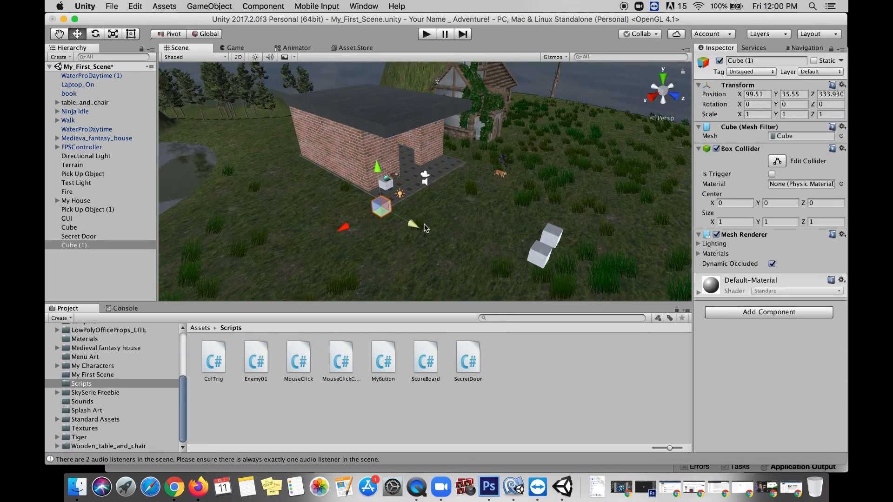
# Step: Add a new cube on the ground beside the brick house's side wall and scale it uniformly to about 1.65
pyautogui.moveTo(418, 227); pyautogui.dragTo(313, 207)
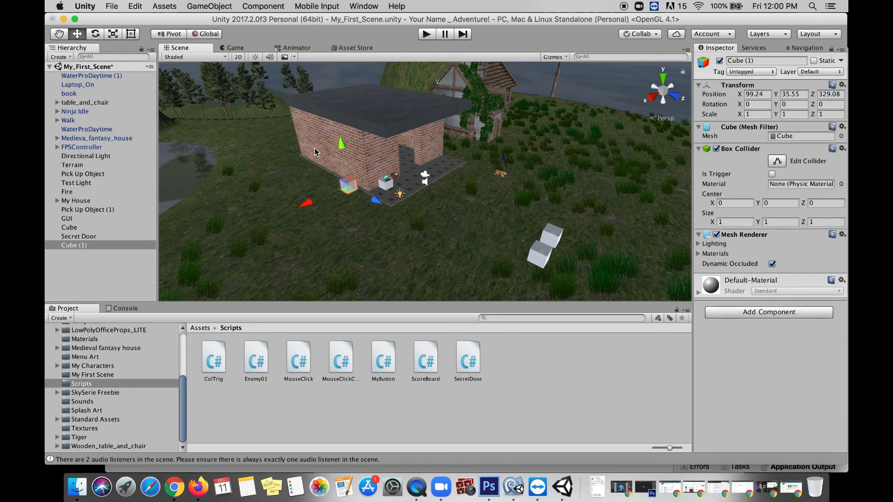
pyautogui.doubleClick(110, 242)
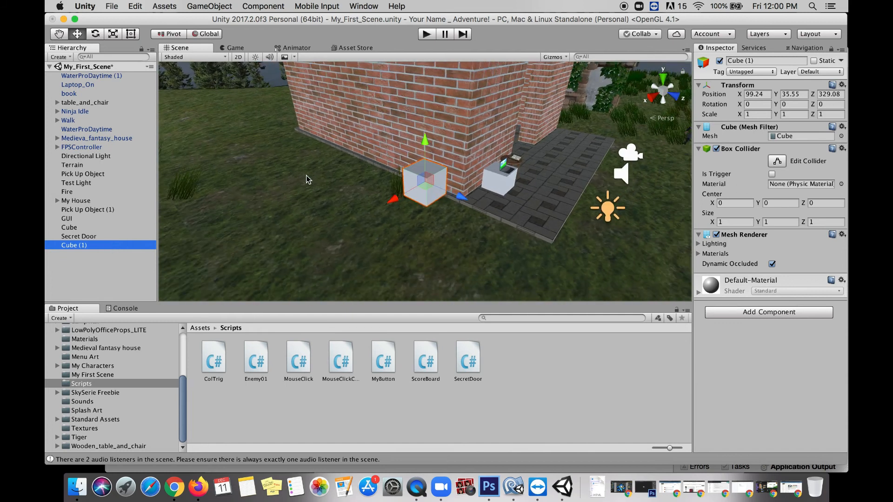
pyautogui.scroll(-3, 306, 174)
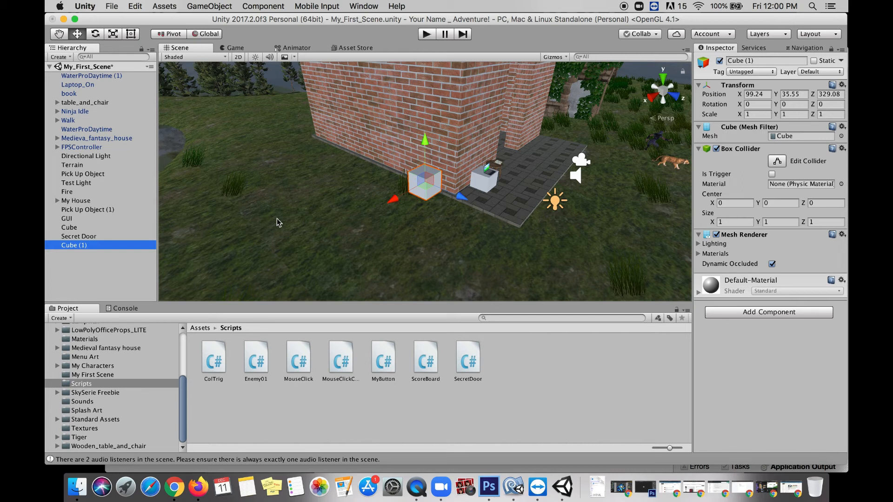
pyautogui.click(117, 36)
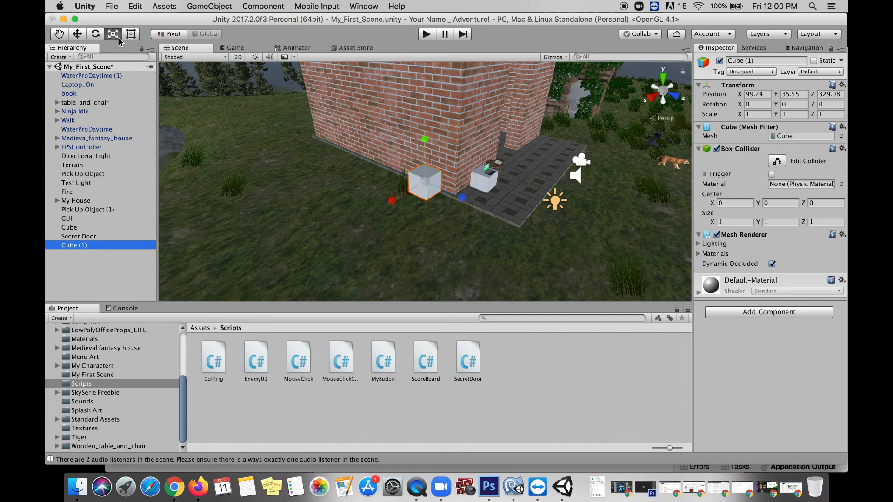
pyautogui.moveTo(425, 182); pyautogui.dragTo(449, 165)
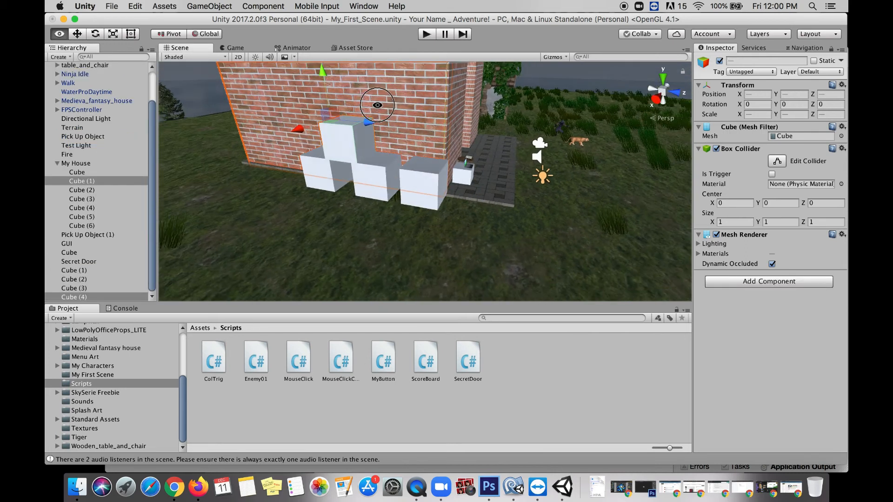
# Step: Duplicate the scaled cube and stack the seven cubes against the side wall as climbable steps toward the roof
pyautogui.keyDown('alt'); pyautogui.moveTo(423, 163); pyautogui.dragTo(386, 155); pyautogui.keyUp('alt')
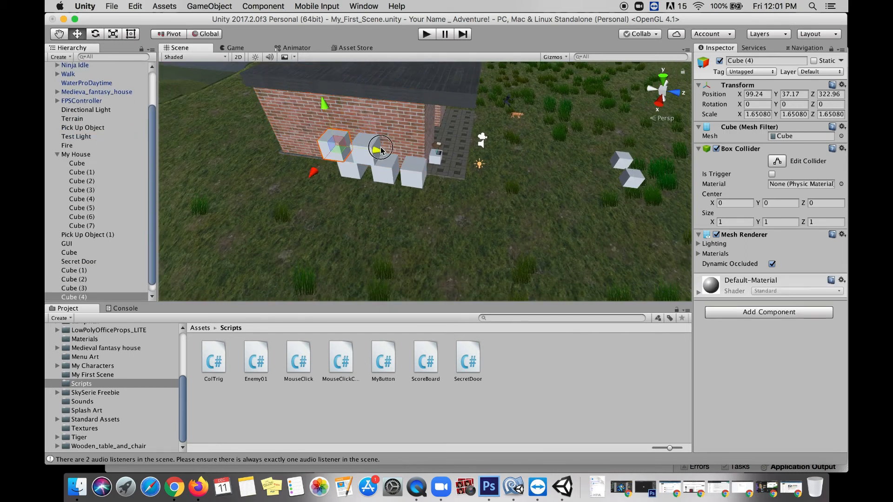
pyautogui.click(378, 149)
pyautogui.moveTo(379, 149); pyautogui.dragTo(381, 151)
pyautogui.click(352, 170)
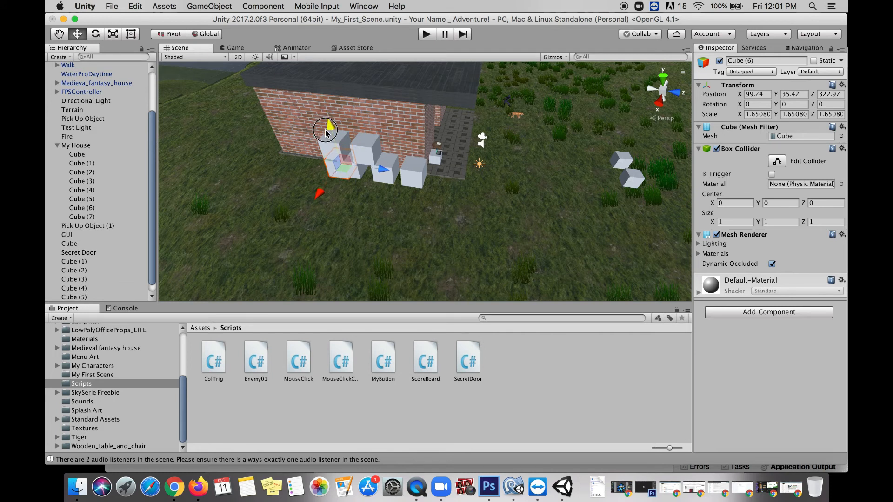
# Step: Play-test the scene by making the player climb the stacked cubes up to the brick house's roof
pyautogui.click(430, 36)
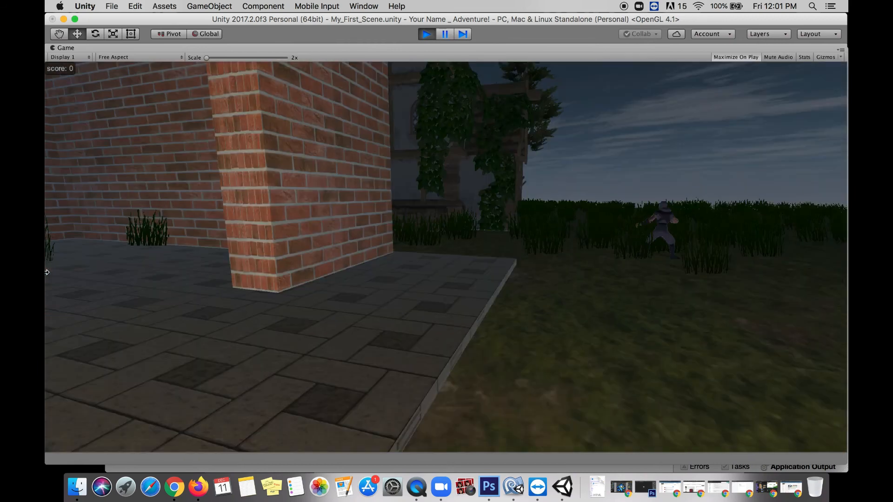
pyautogui.press('w')
pyautogui.press('w')
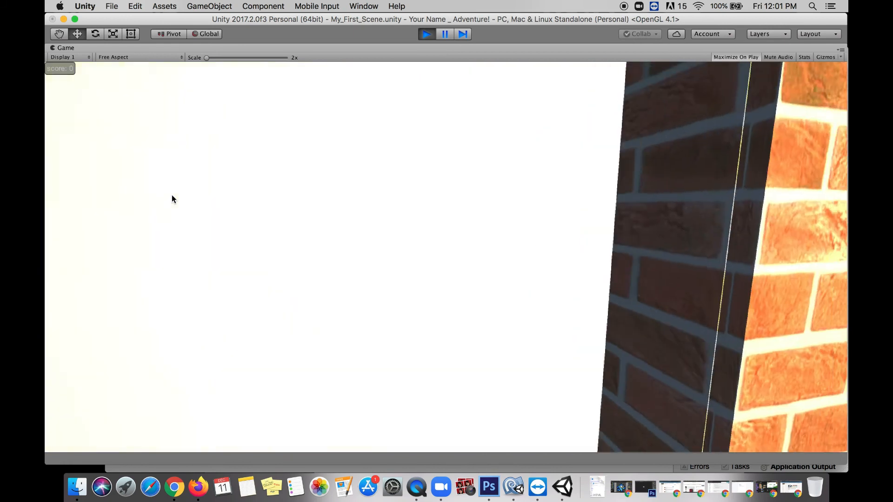
pyautogui.press('space')
pyautogui.press('space')
pyautogui.press('w')
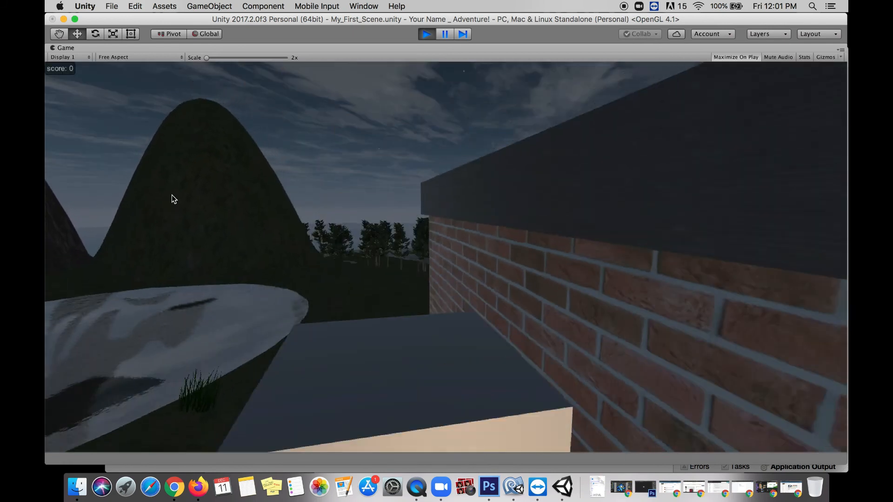
pyautogui.press('space')
pyautogui.press('w')
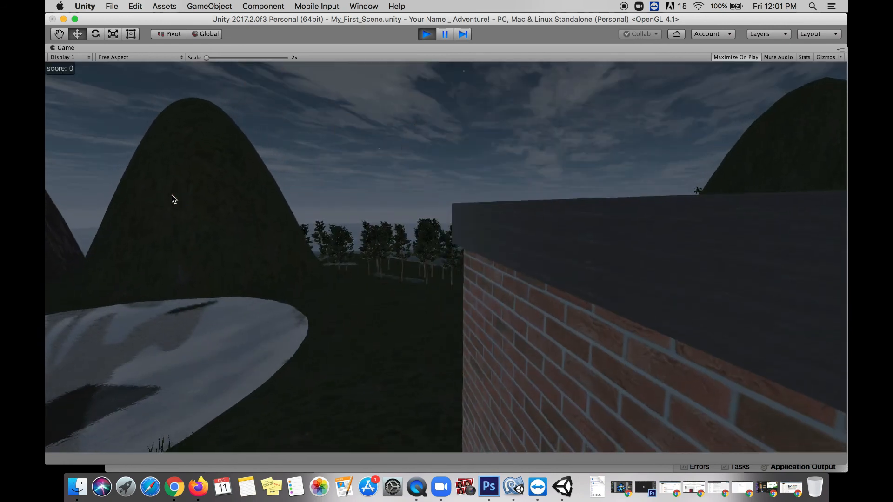
pyautogui.press('w')
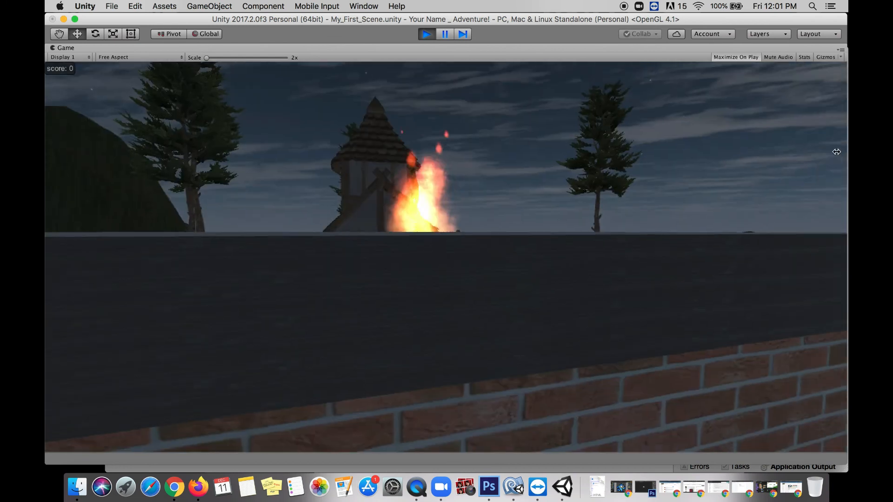
# Step: Walk the player across the roof into the Secret Door, look around Hidden Level 01, and stop playing
pyautogui.press('w')
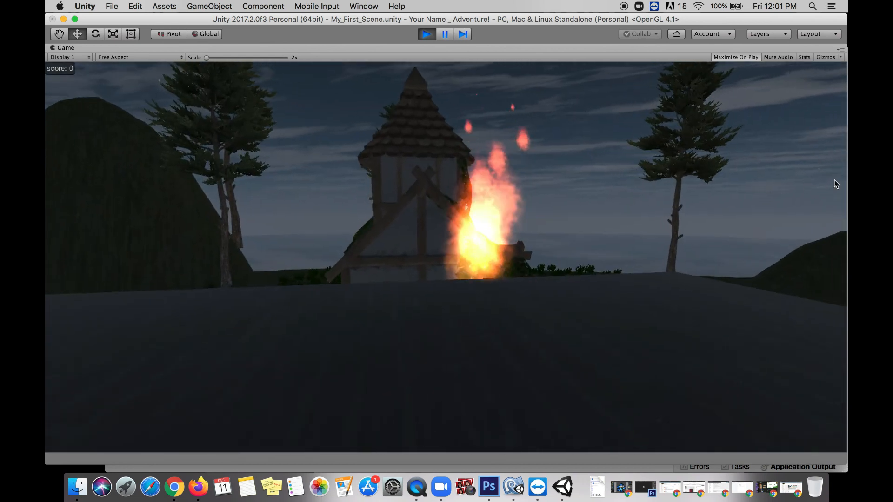
pyautogui.press('w')
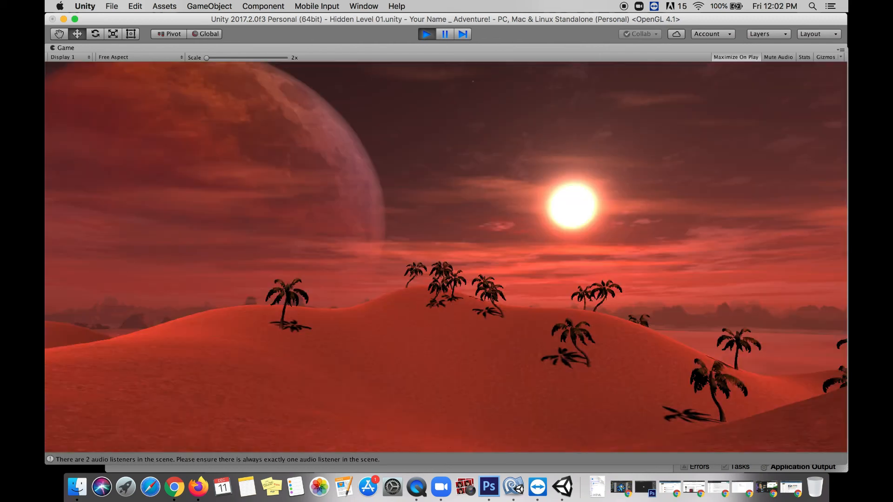
pyautogui.press('w')
pyautogui.press('w')
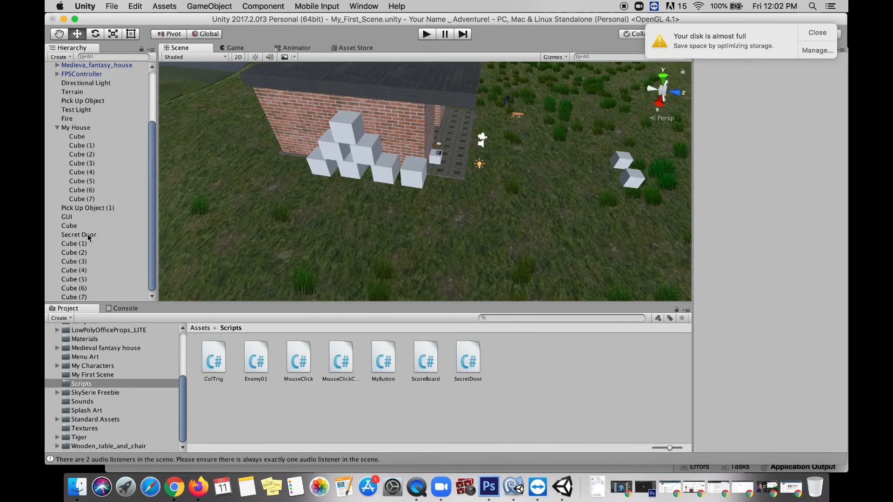
# Step: Create an empty child object under Secret Door with its position at 0, 0, 0 and add a Light component to it
pyautogui.doubleClick(88, 235)
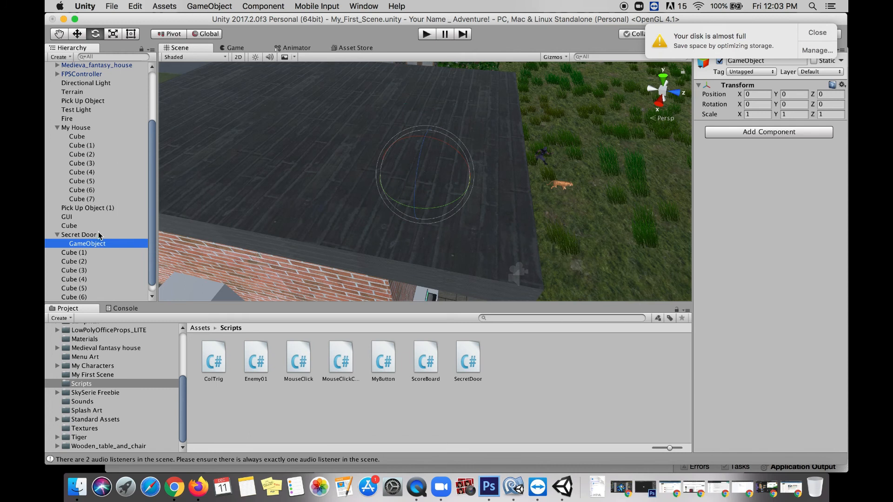
pyautogui.click(99, 235)
pyautogui.click(99, 244)
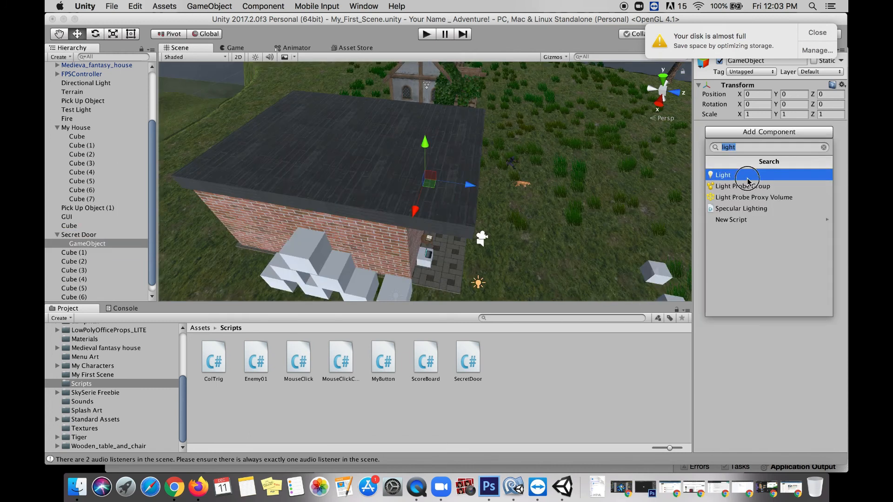
pyautogui.click(748, 182)
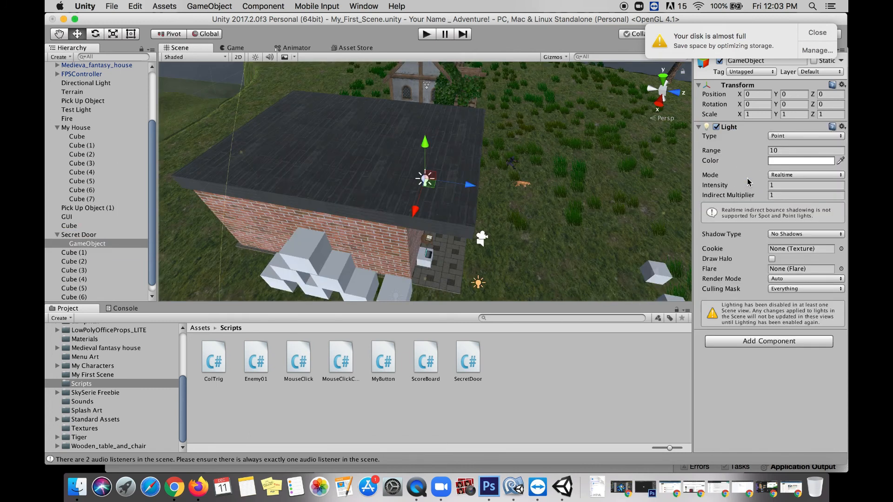
# Step: Make the light a Spot with a spot angle of 25, rotate it to about X 86.49 to aim downward, and raise it to Y 0.816
pyautogui.scroll(5, 465, 138)
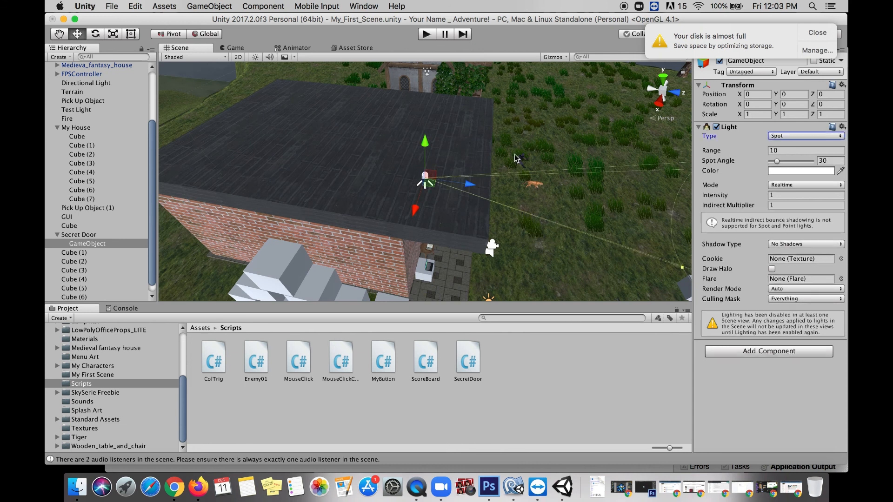
pyautogui.click(95, 36)
pyautogui.moveTo(446, 149); pyautogui.dragTo(564, 235)
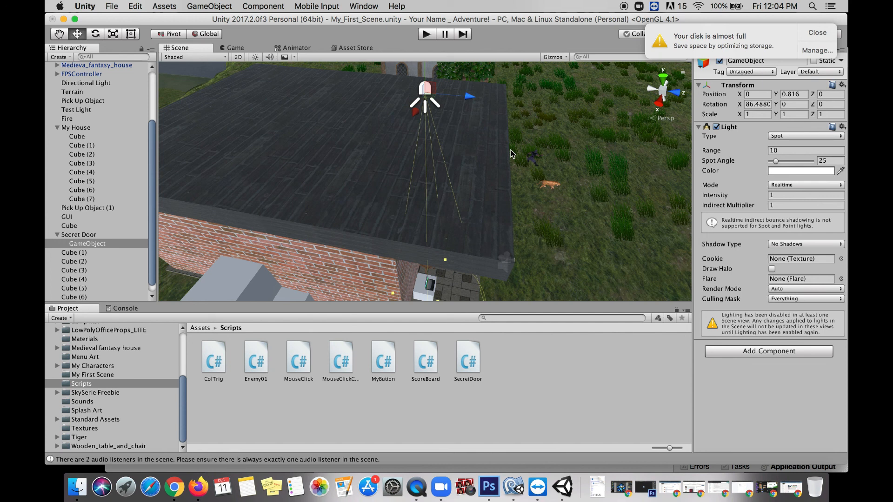
pyautogui.scroll(-8, 510, 149)
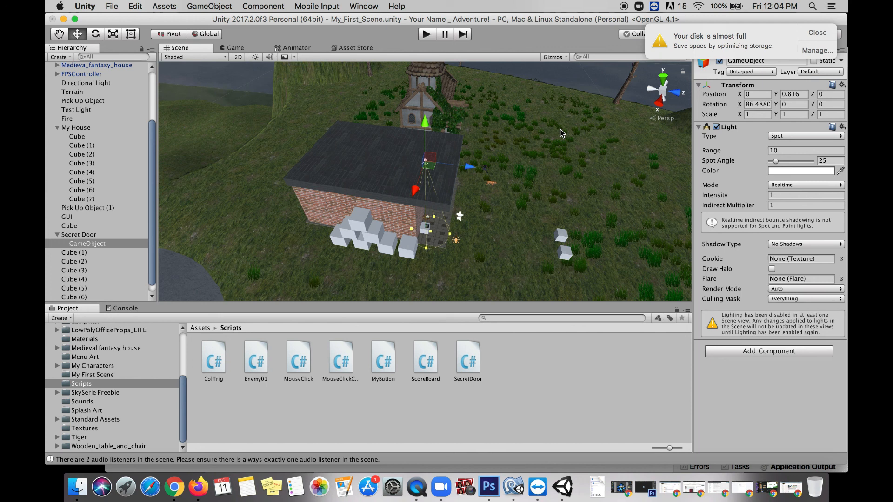
pyautogui.click(625, 5)
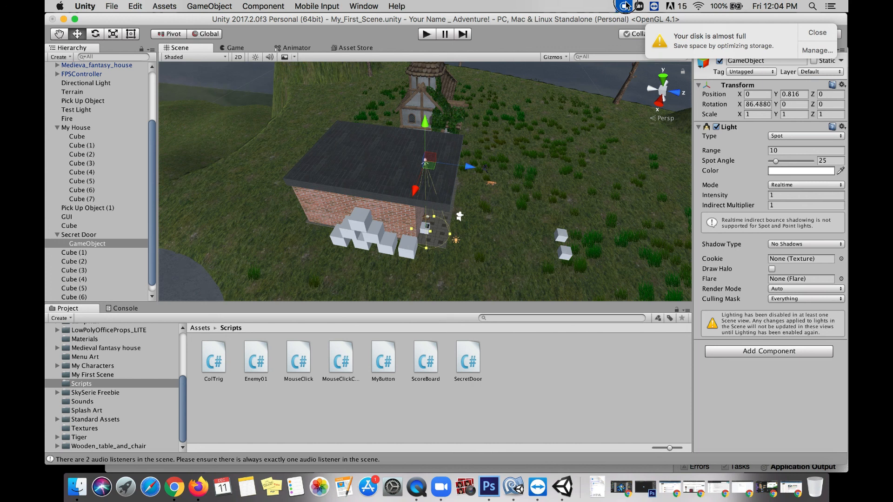